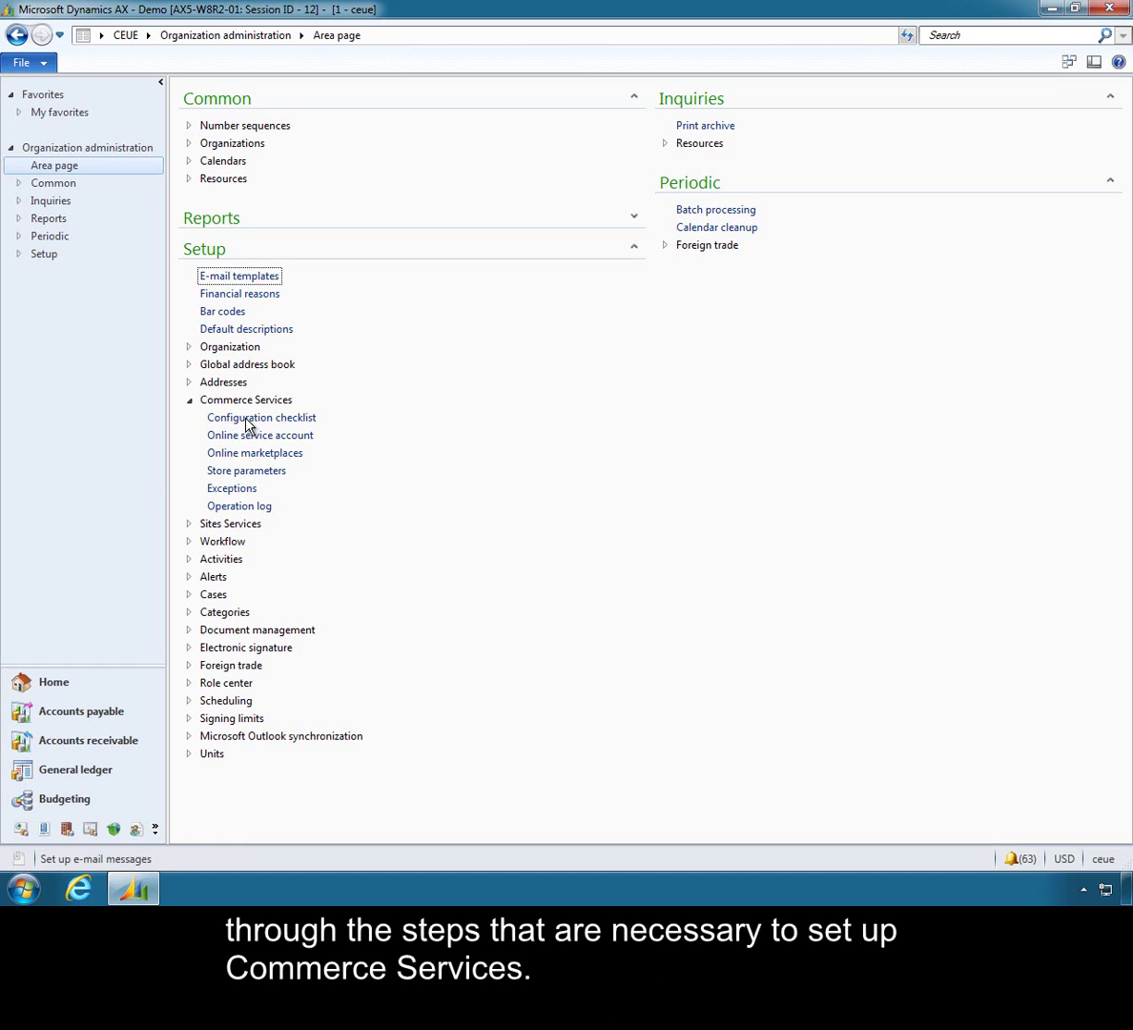
From the Configuration checklist, open 'Set up online services account (Required)' for Commerce Services.
{"action": "left_click", "coordinate": [244, 417]}
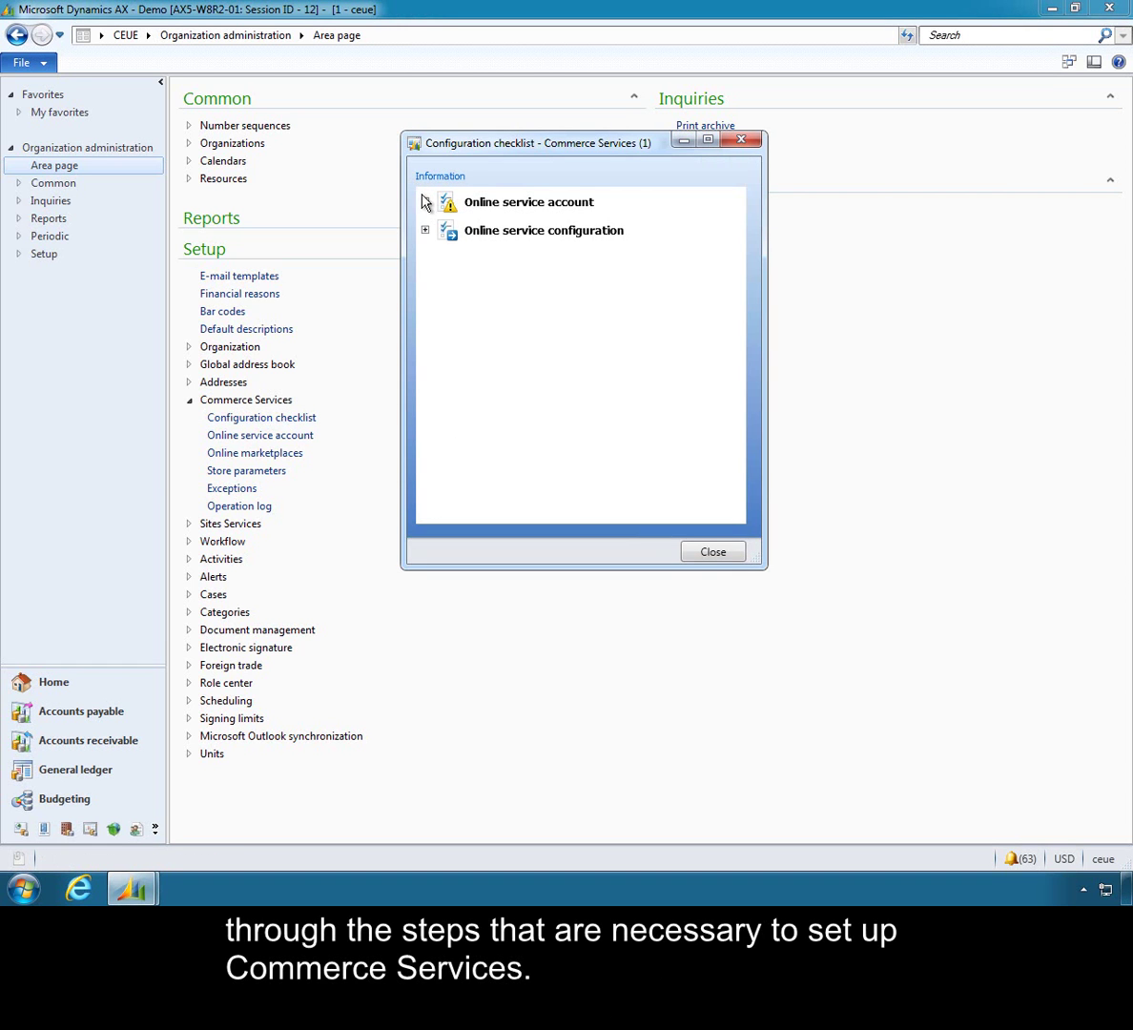
{"action": "left_click", "coordinate": [425, 203]}
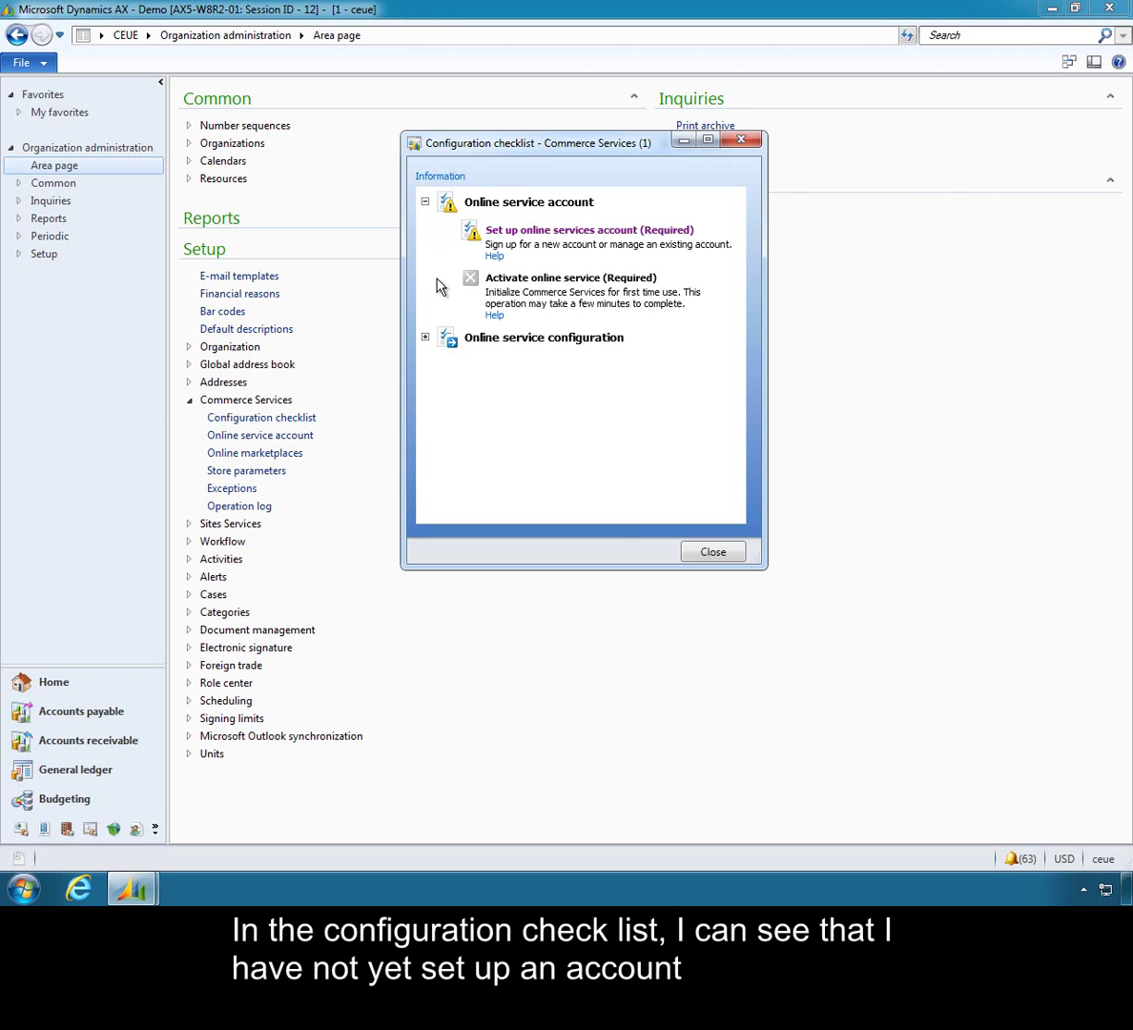
{"action": "left_click", "coordinate": [515, 235]}
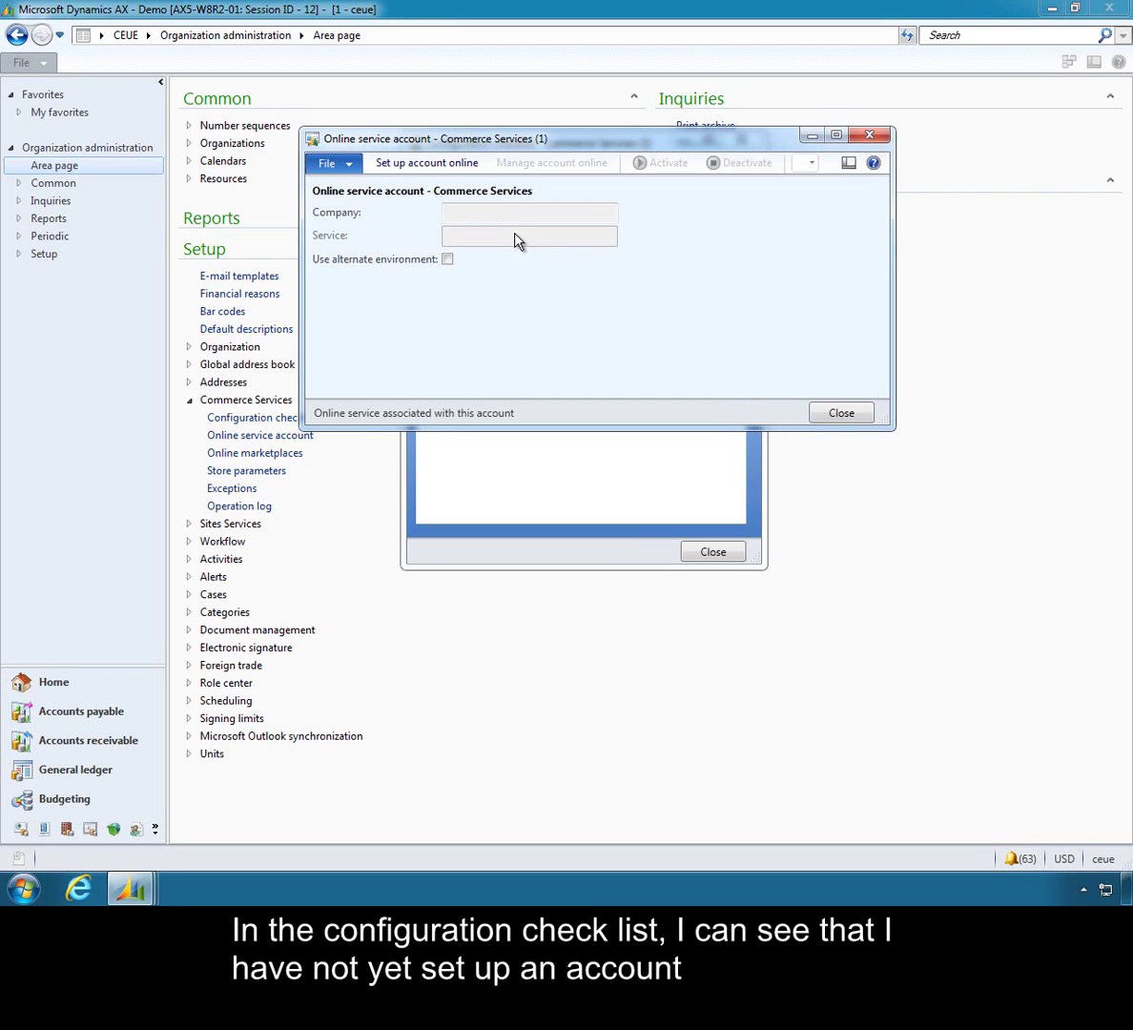
Start the online account setup and sign in with the Windows Live ID and its password.
{"action": "left_click", "coordinate": [402, 172]}
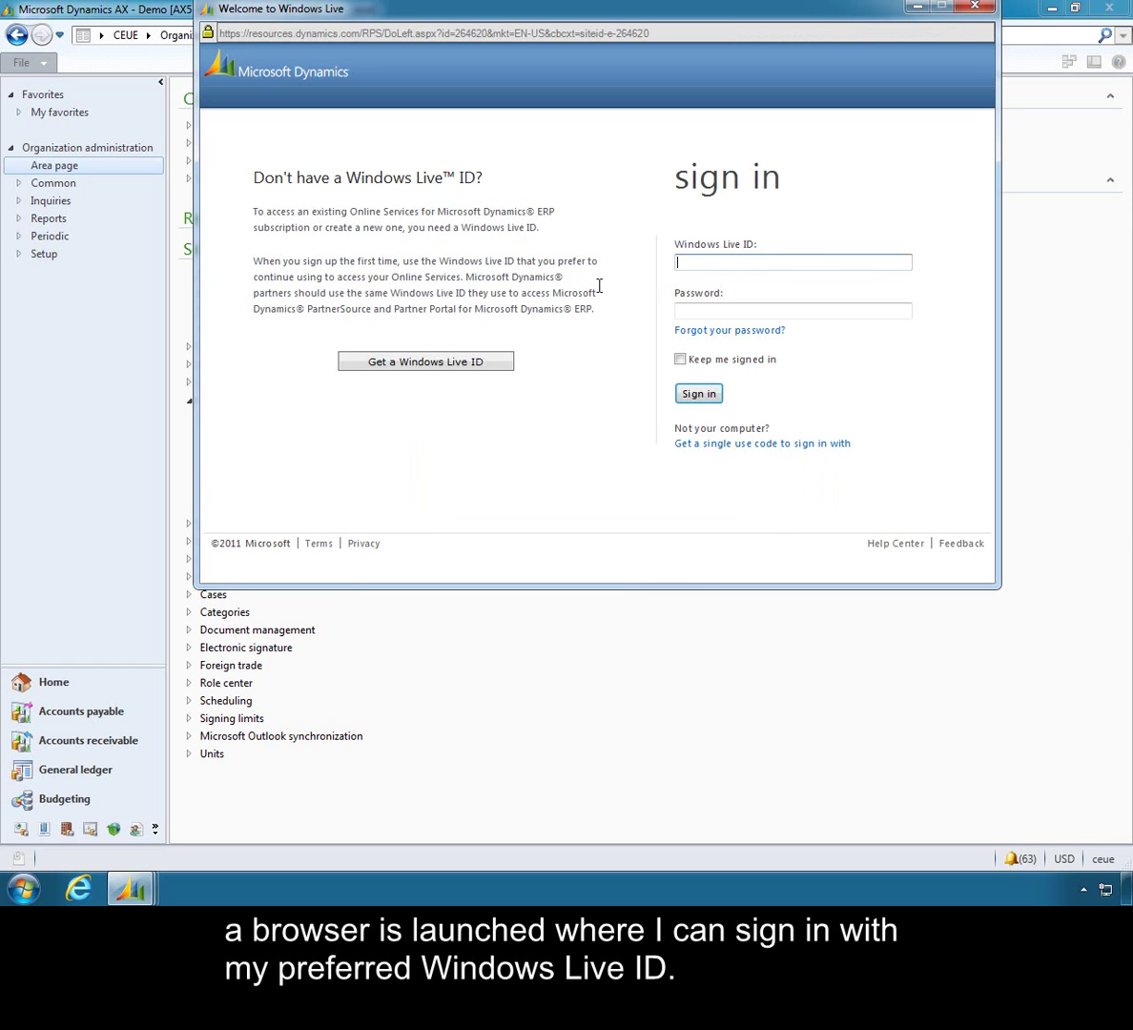
{"action": "key", "text": "Tab"}
{"action": "type", "text": "********"}
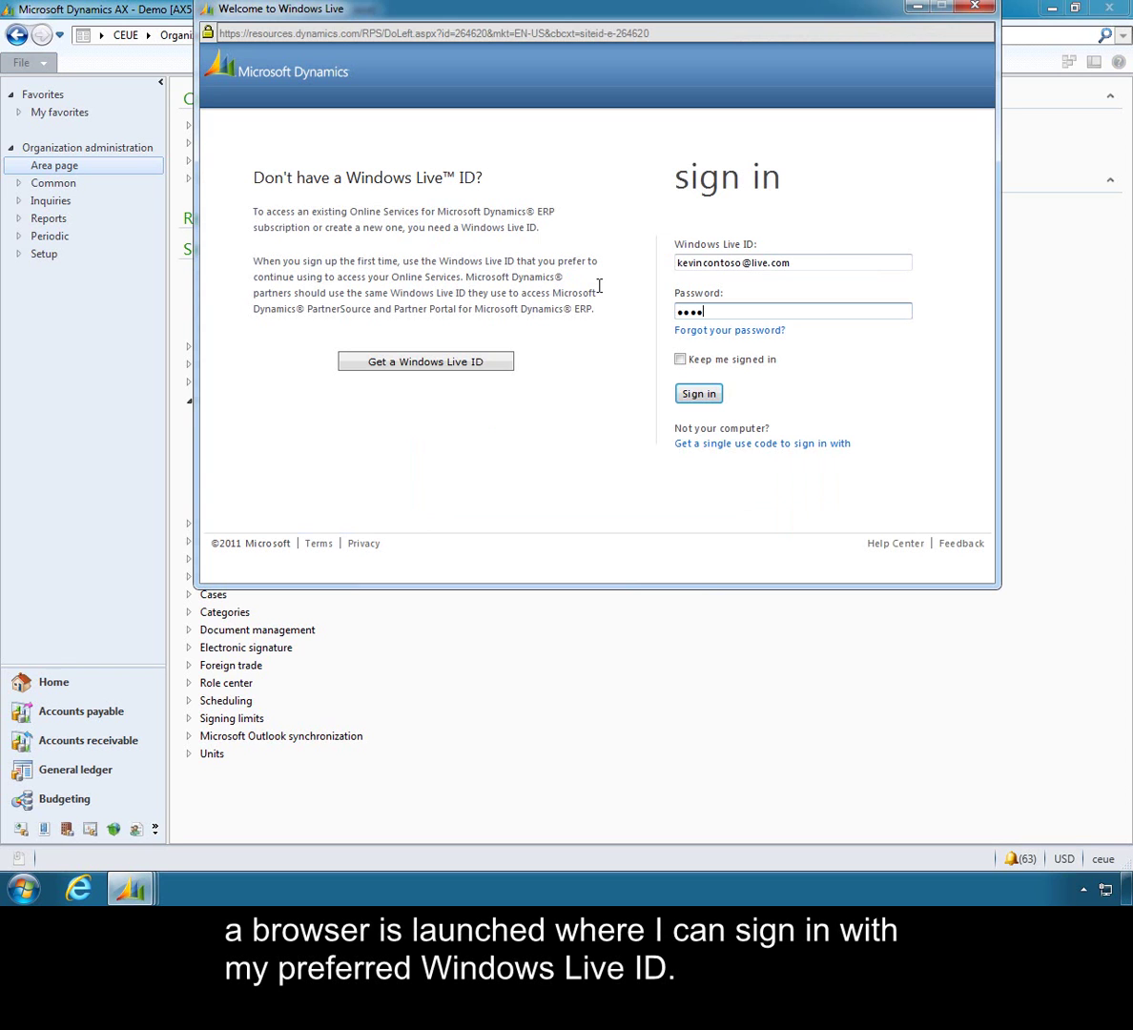
{"action": "type", "text": "***"}
{"action": "key", "text": "Return"}
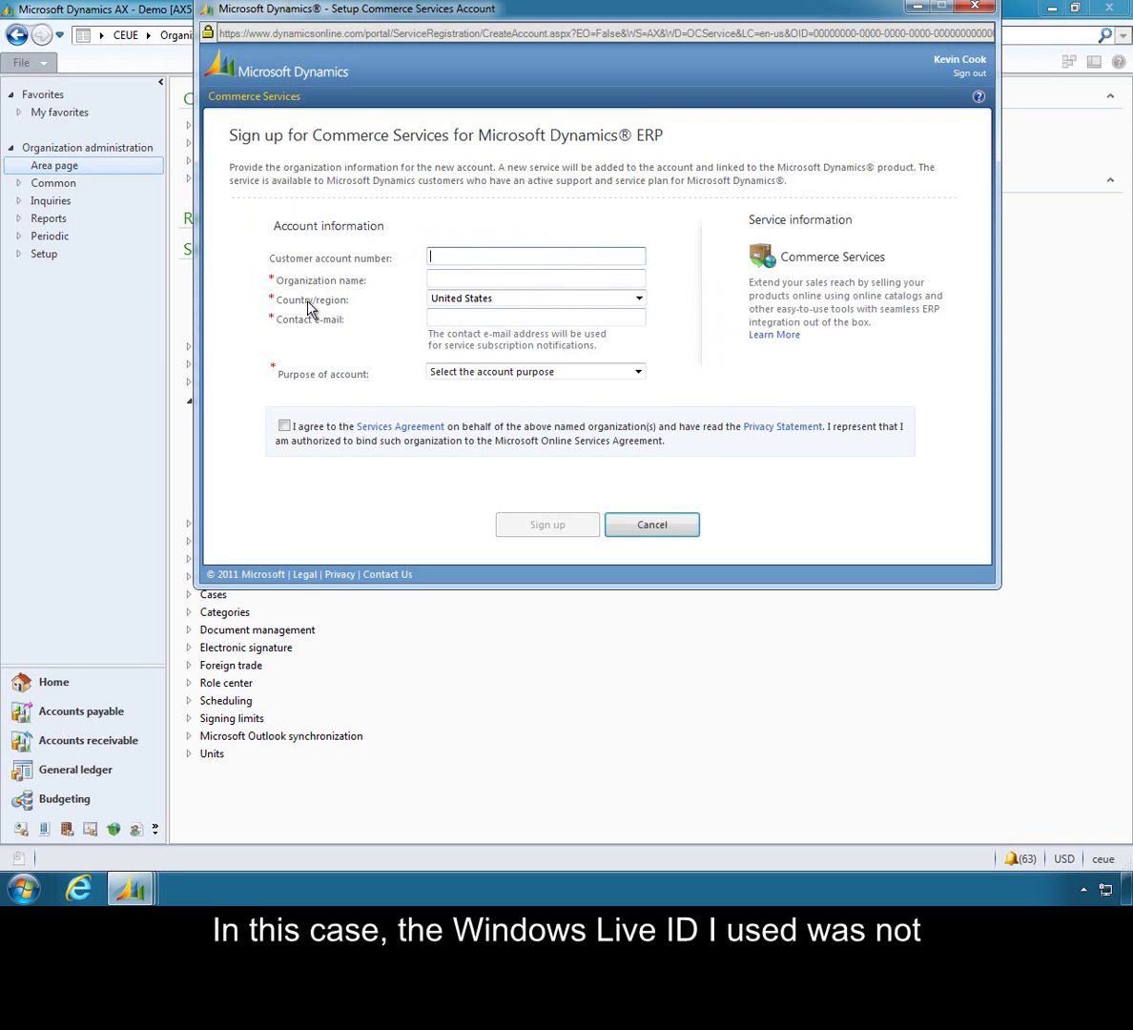
Look over the sign-up fields and the Purpose of account choices, leaving everything blank.
{"action": "left_click", "coordinate": [530, 279]}
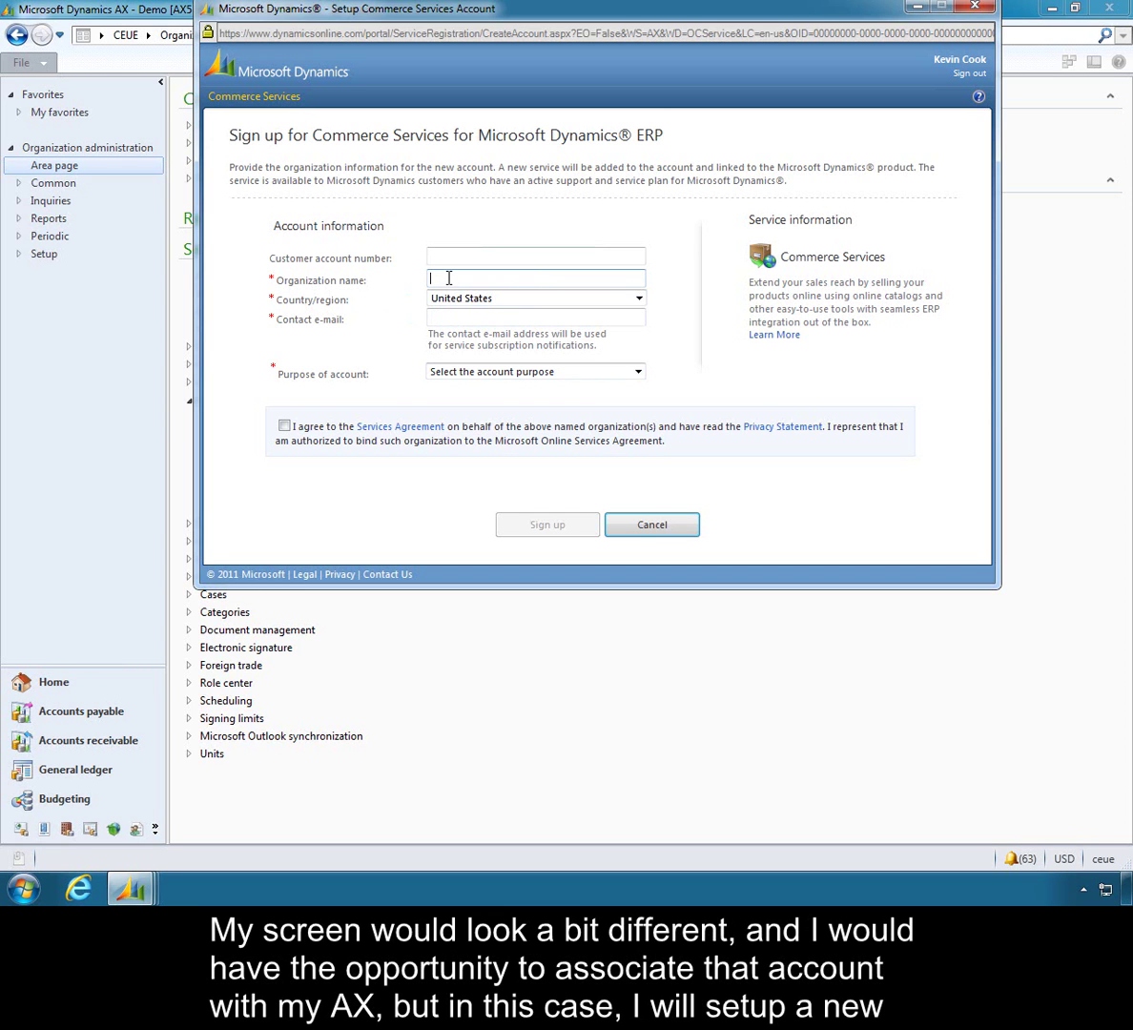
{"action": "key", "text": "shift+Tab"}
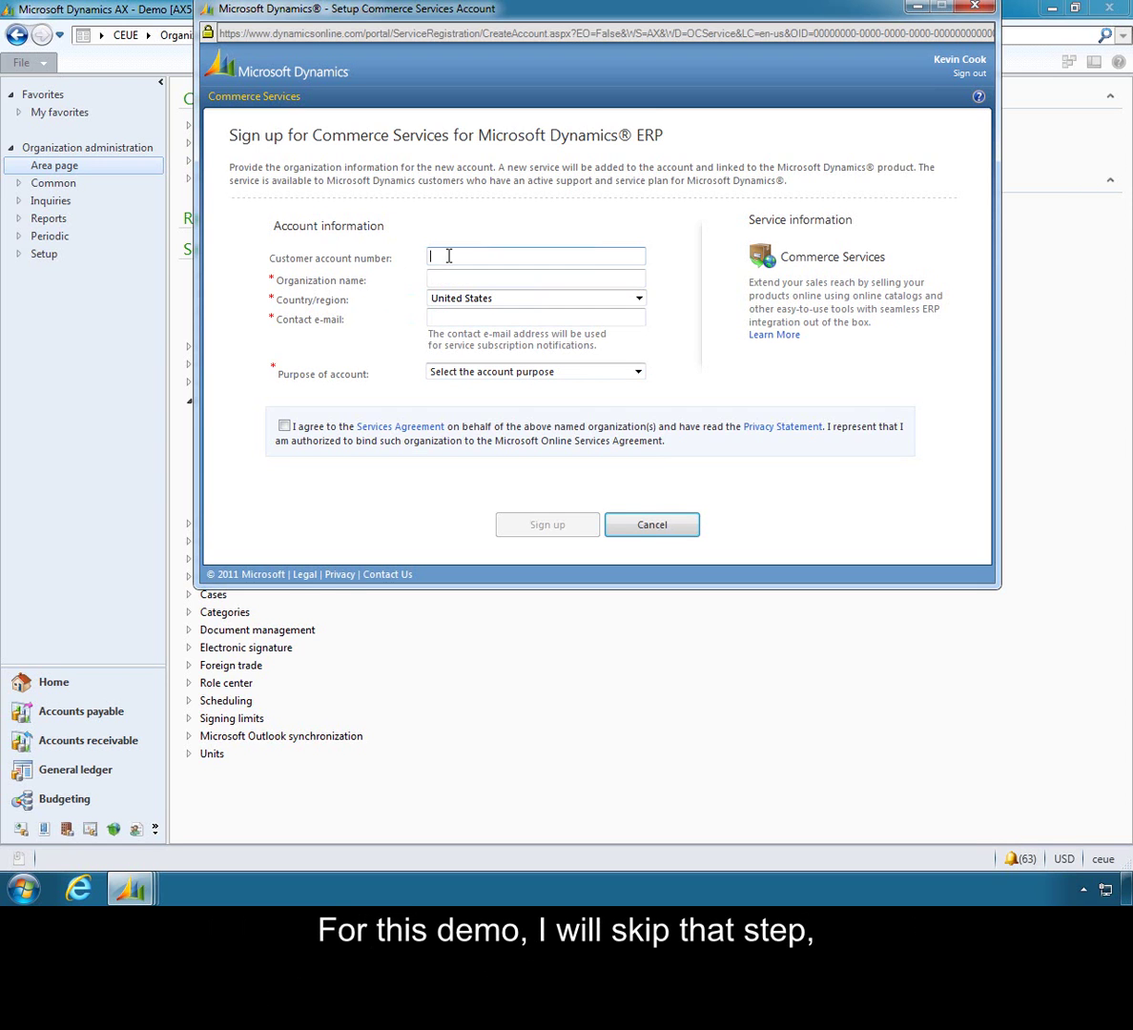
{"action": "left_click", "coordinate": [638, 371]}
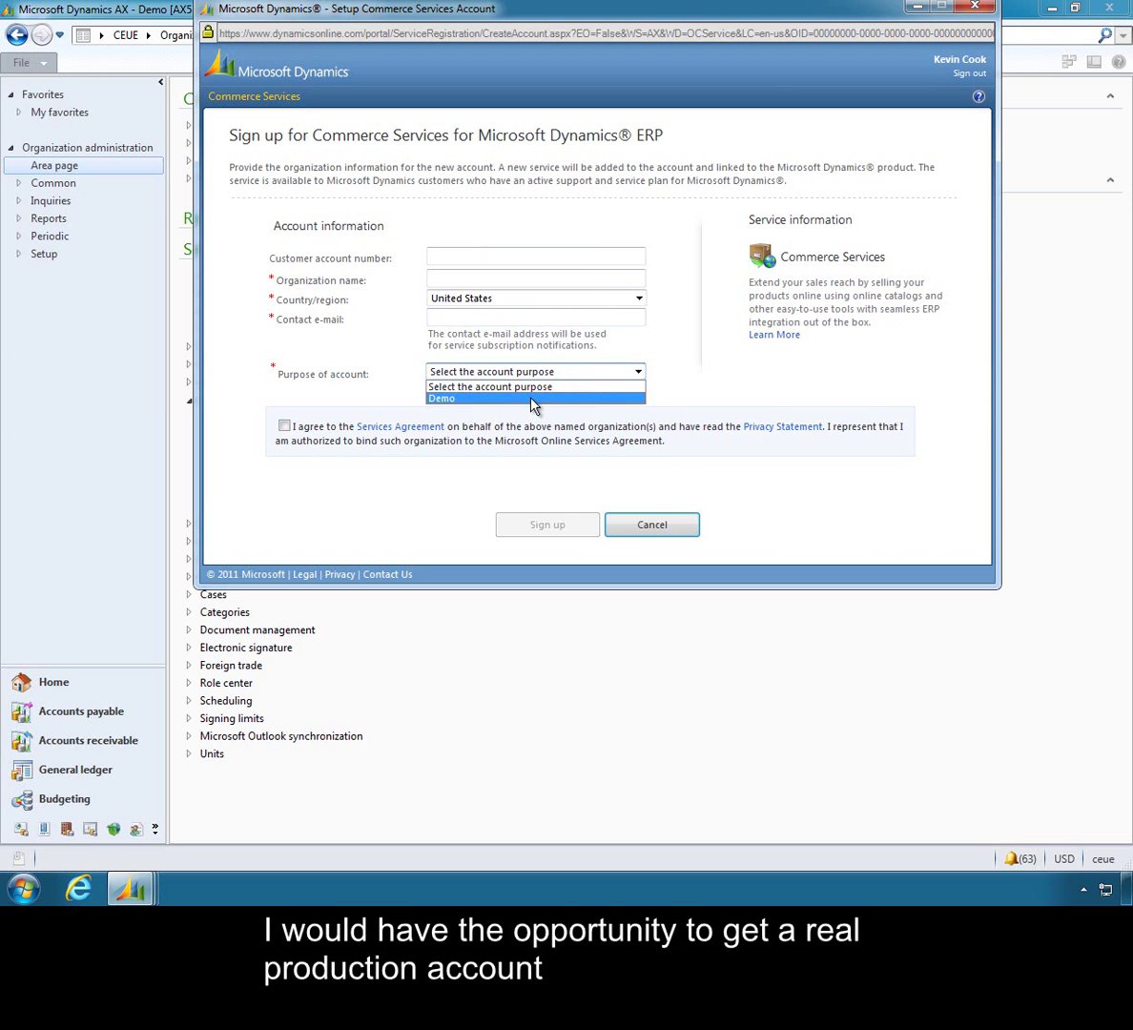
{"action": "left_click", "coordinate": [642, 384]}
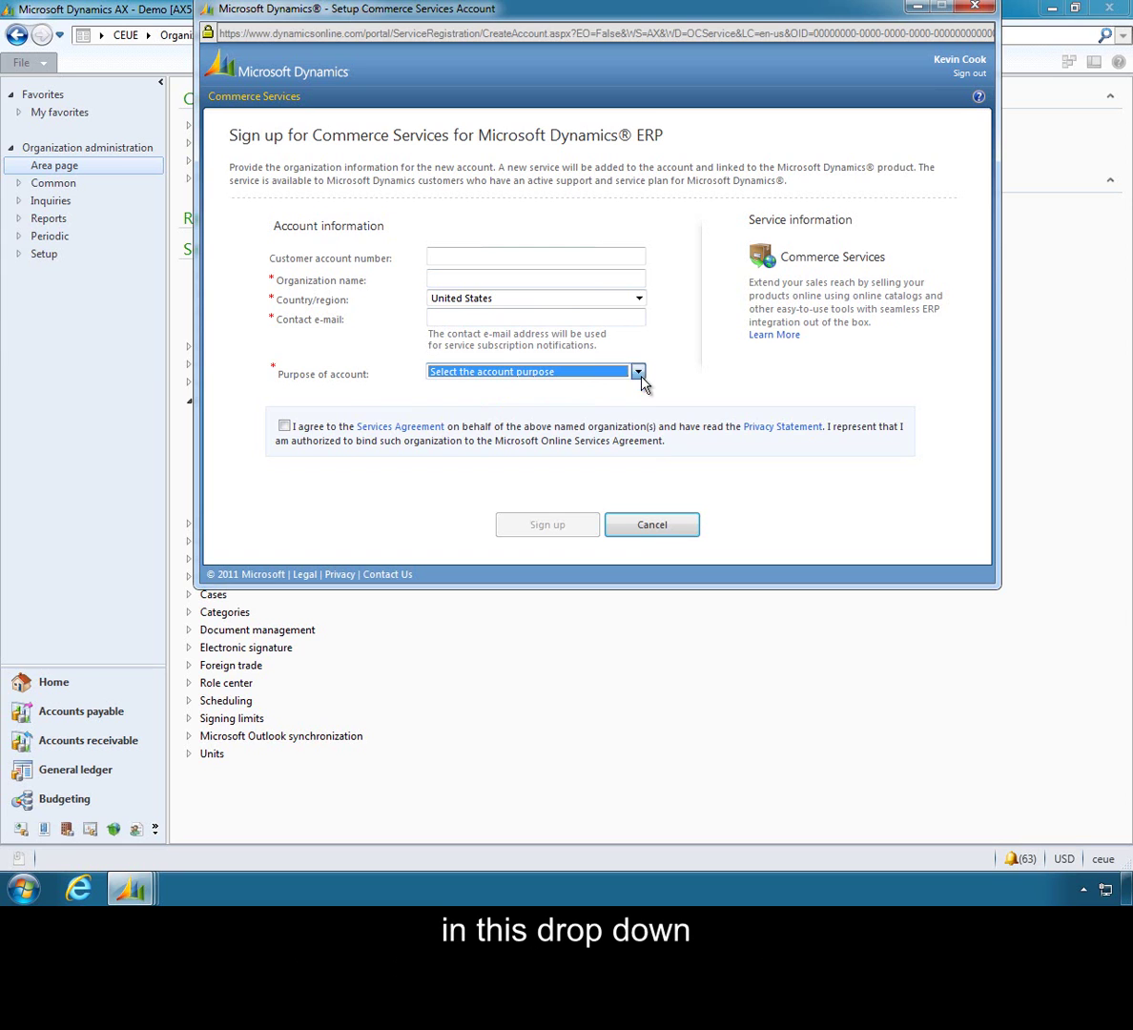
Sign up organization 'Contoso' with the contact e-mail and Demo purpose, accepting the agreement.
{"action": "left_click", "coordinate": [447, 277]}
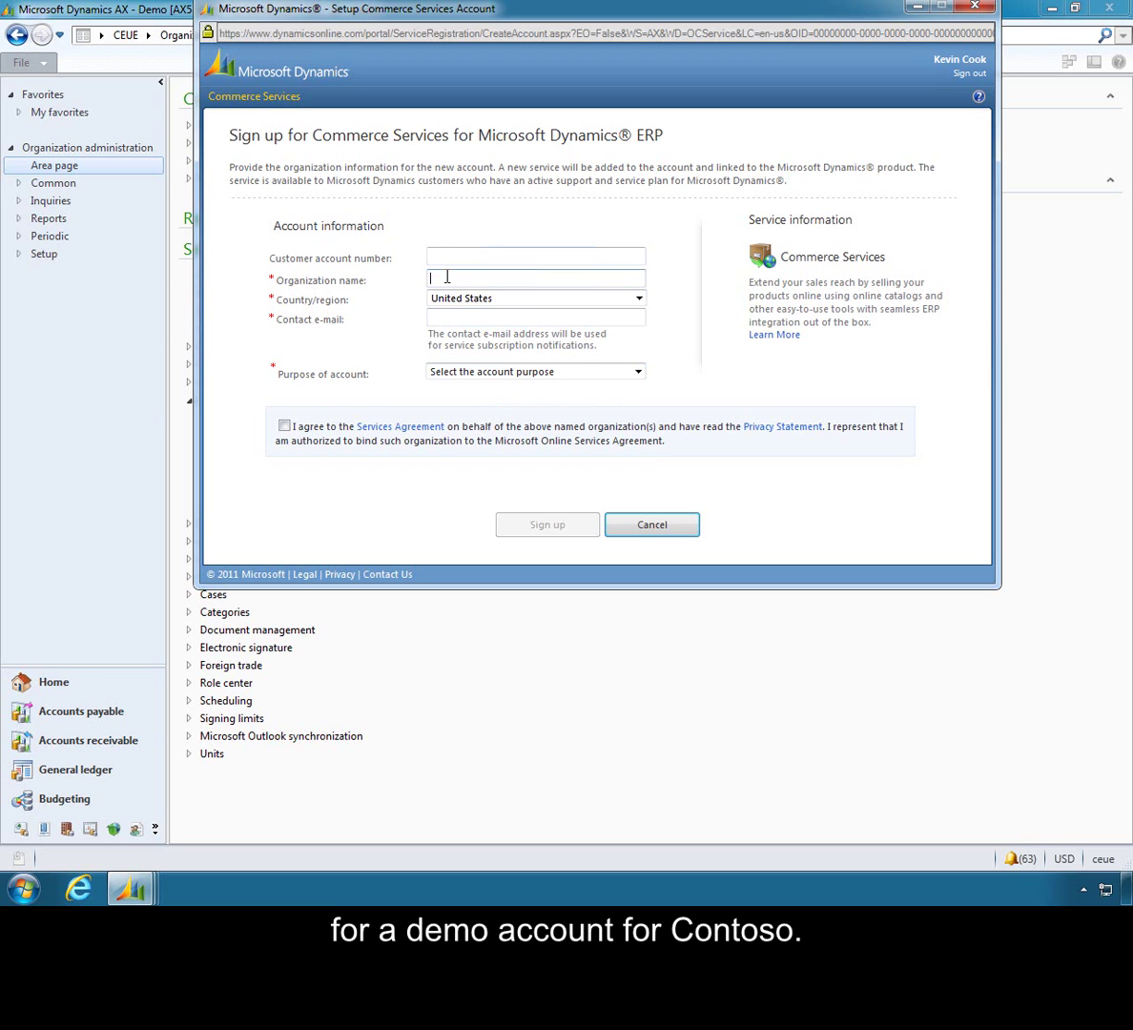
{"action": "key", "text": "Tab"}
{"action": "key", "text": "Tab"}
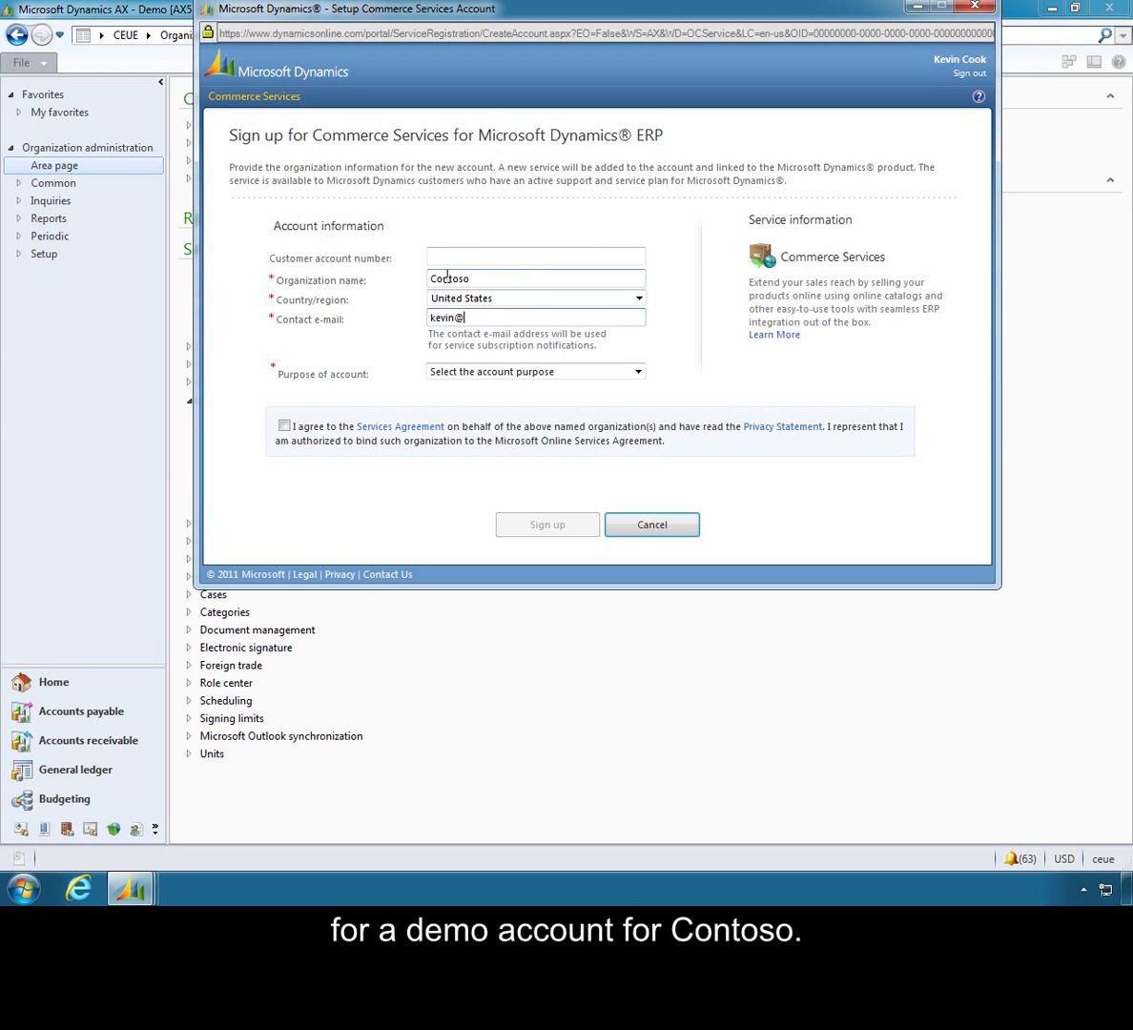
{"action": "left_click", "coordinate": [448, 372]}
{"action": "left_click", "coordinate": [445, 399]}
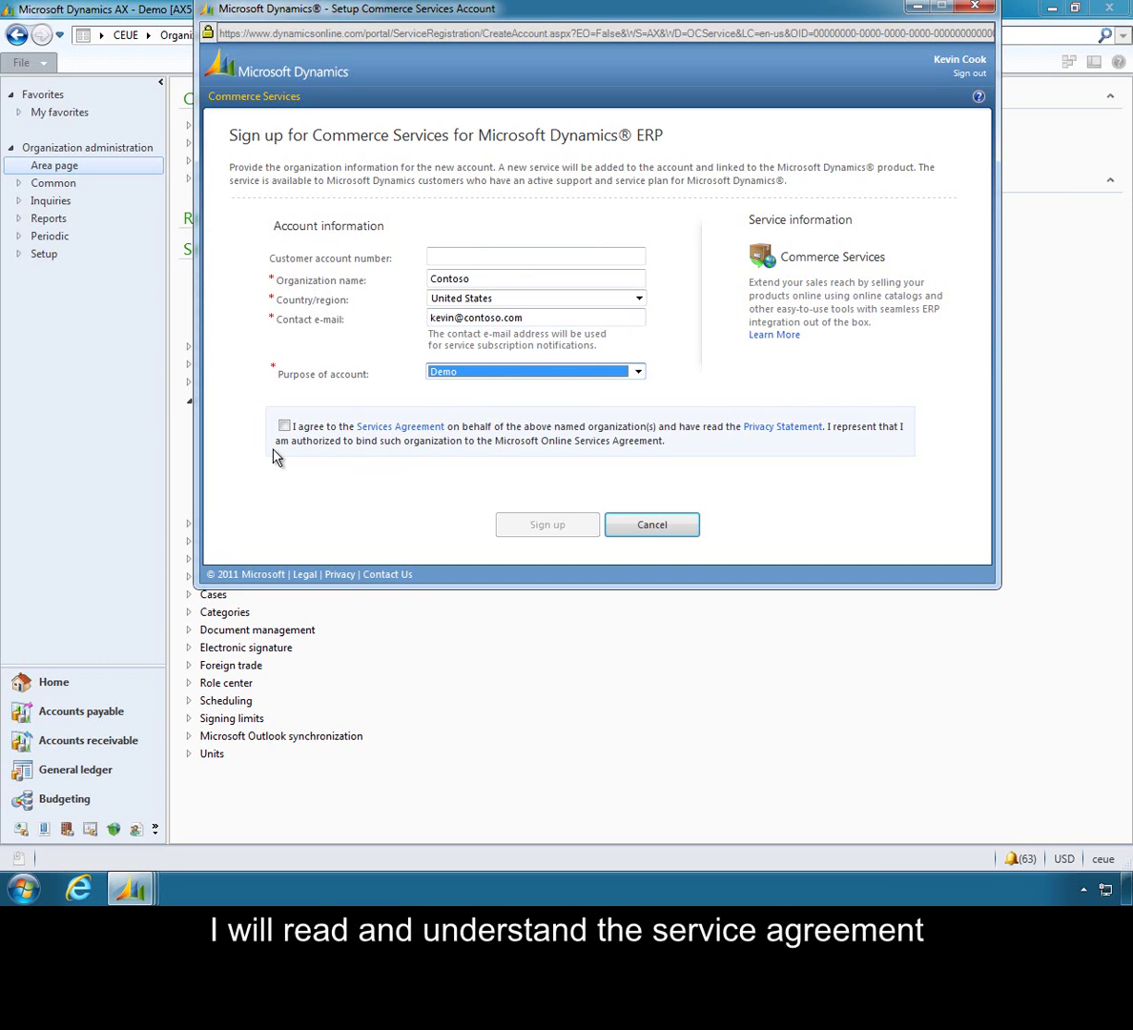
{"action": "left_click", "coordinate": [284, 427]}
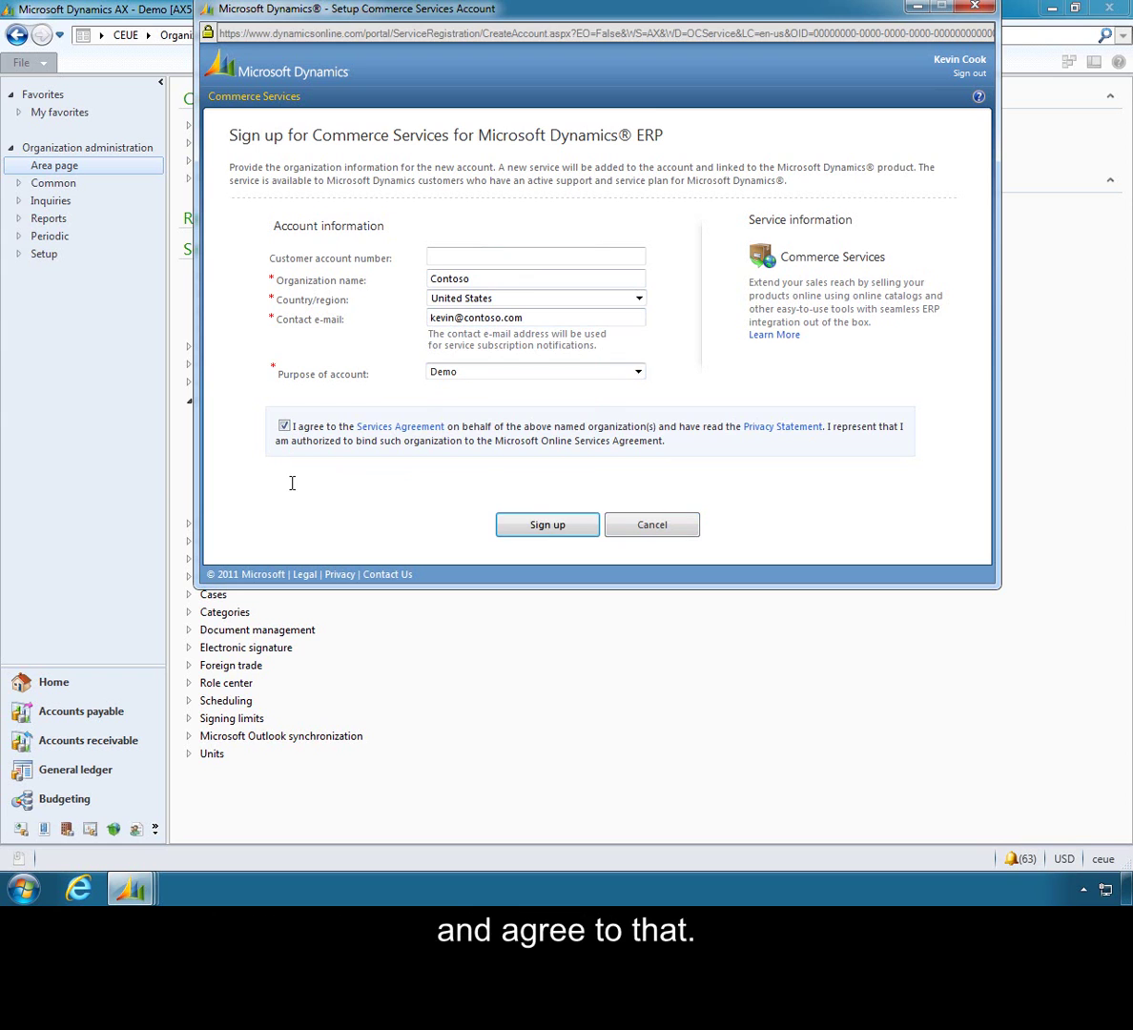
{"action": "left_click", "coordinate": [537, 537]}
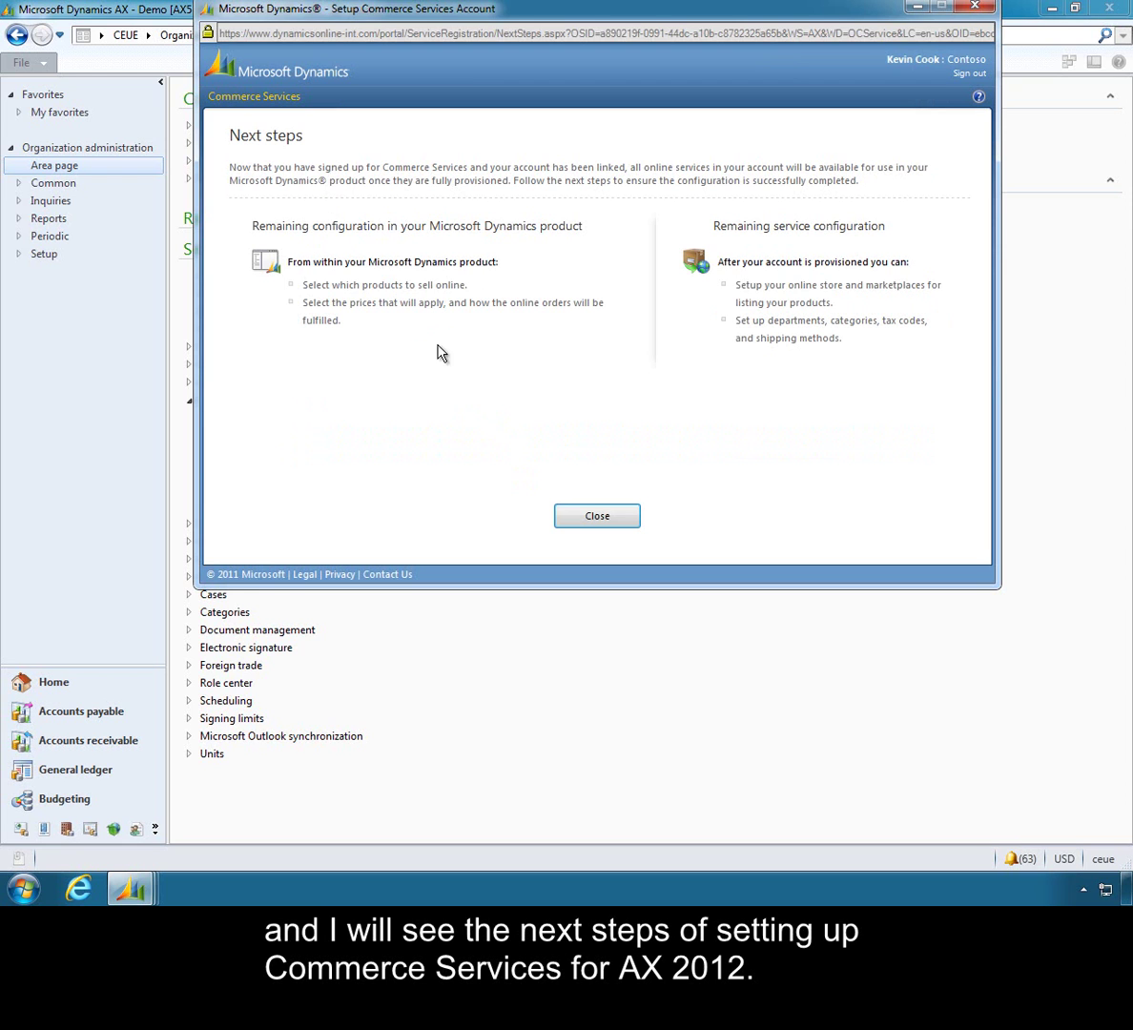
Close the Commerce Services Next steps page to return to the account form.
{"action": "left_click", "coordinate": [593, 527]}
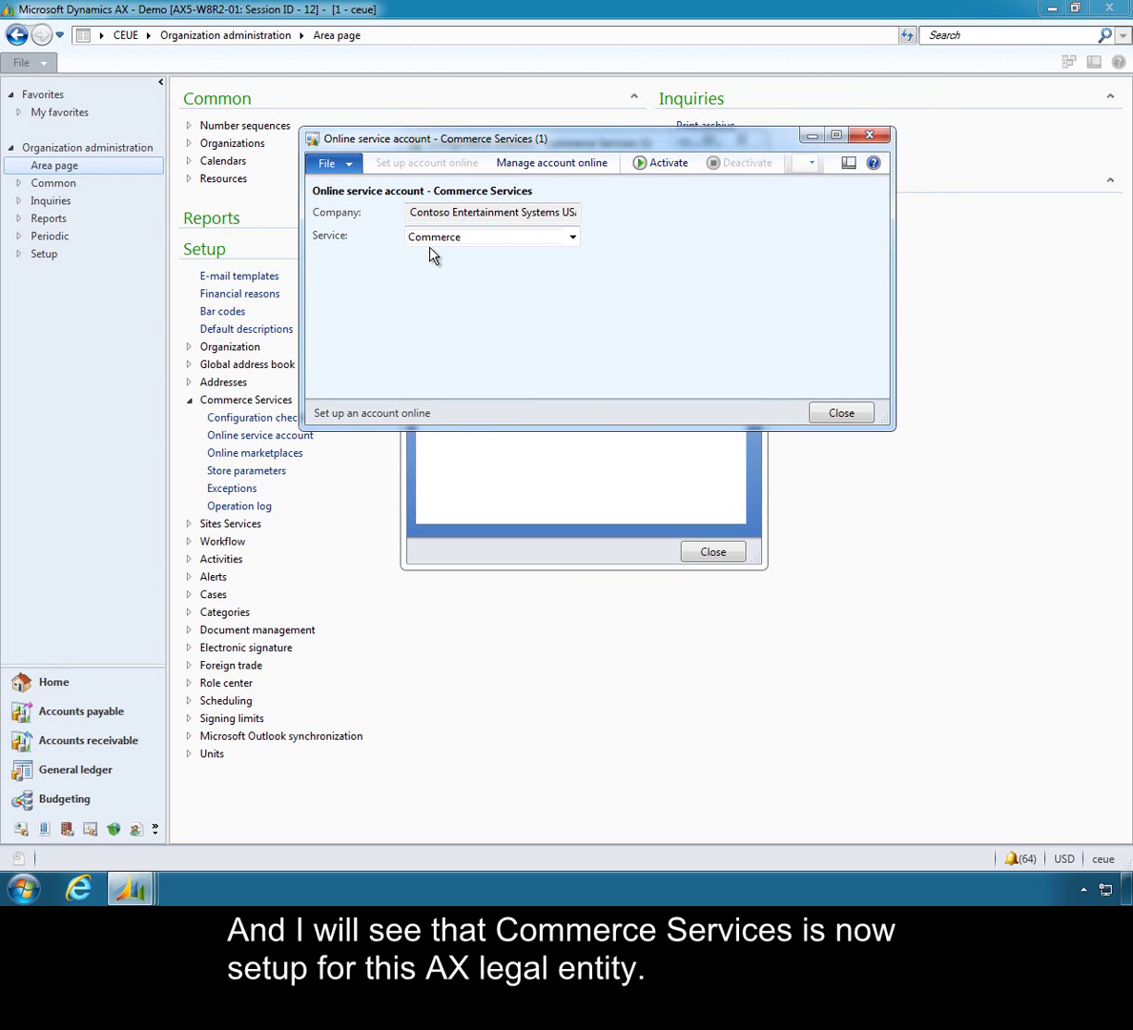
{"action": "key", "text": "Tab"}
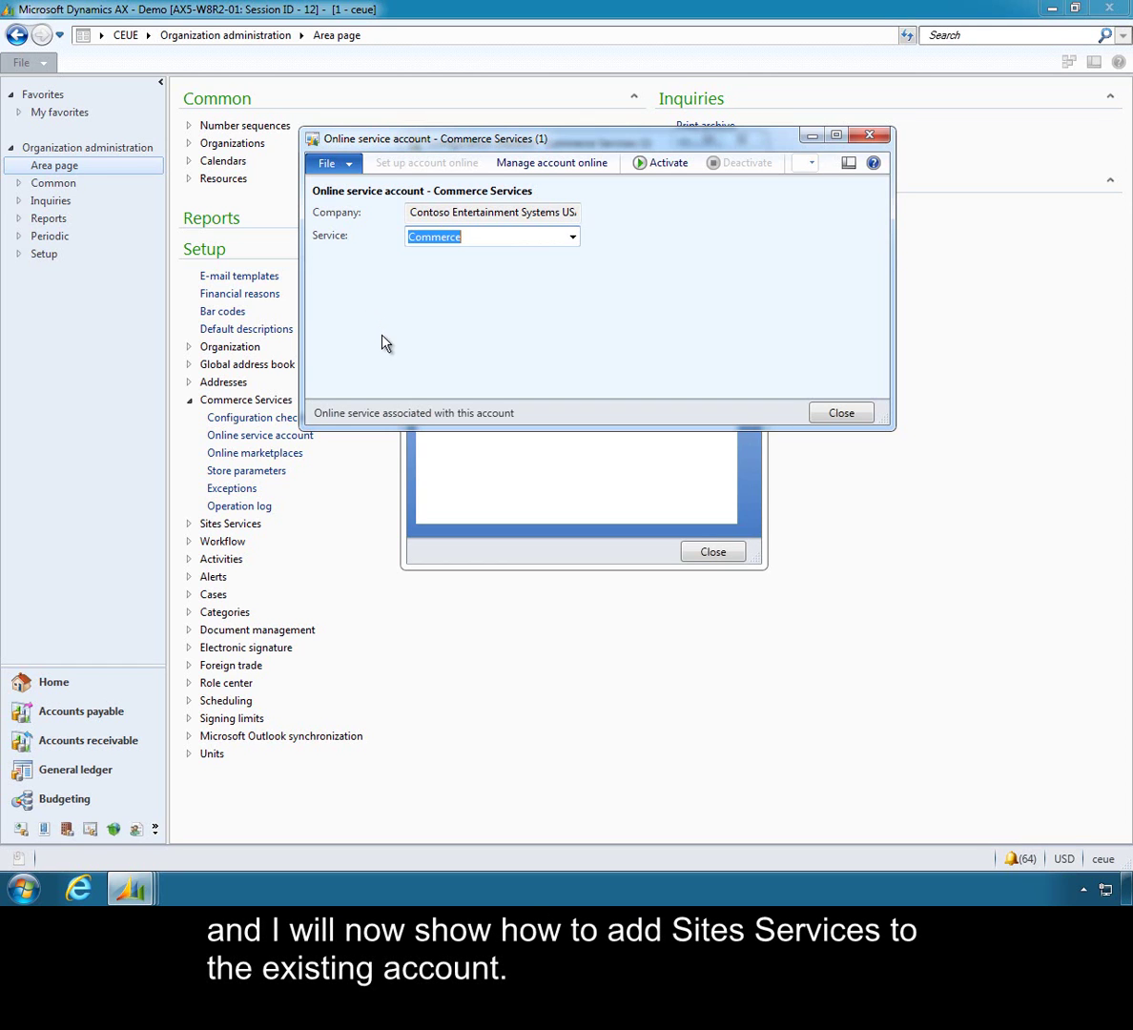
Close the Commerce Services form and checklist, then expand the Sites Services setup pages instead.
{"action": "left_click", "coordinate": [841, 414]}
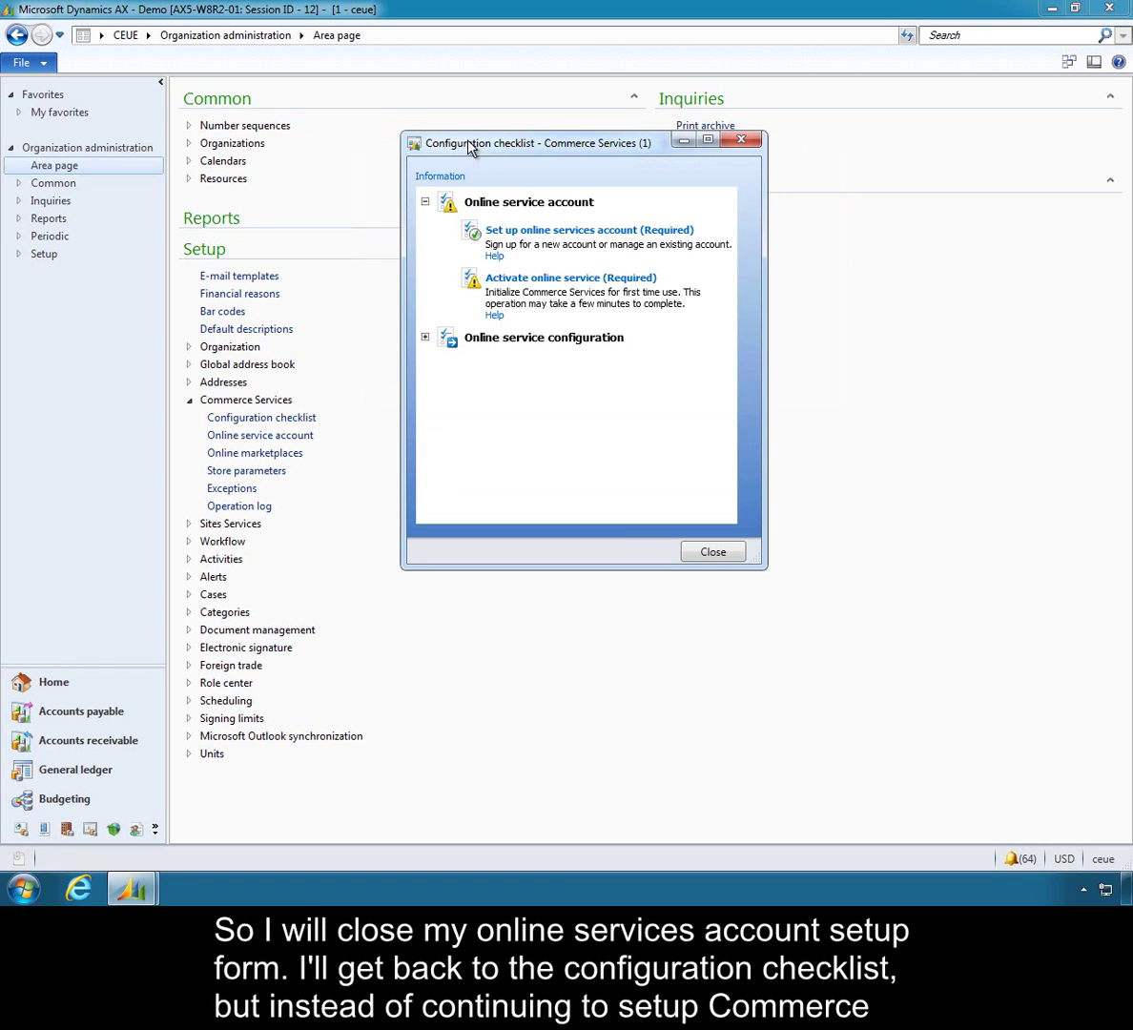
{"action": "left_click", "coordinate": [714, 555]}
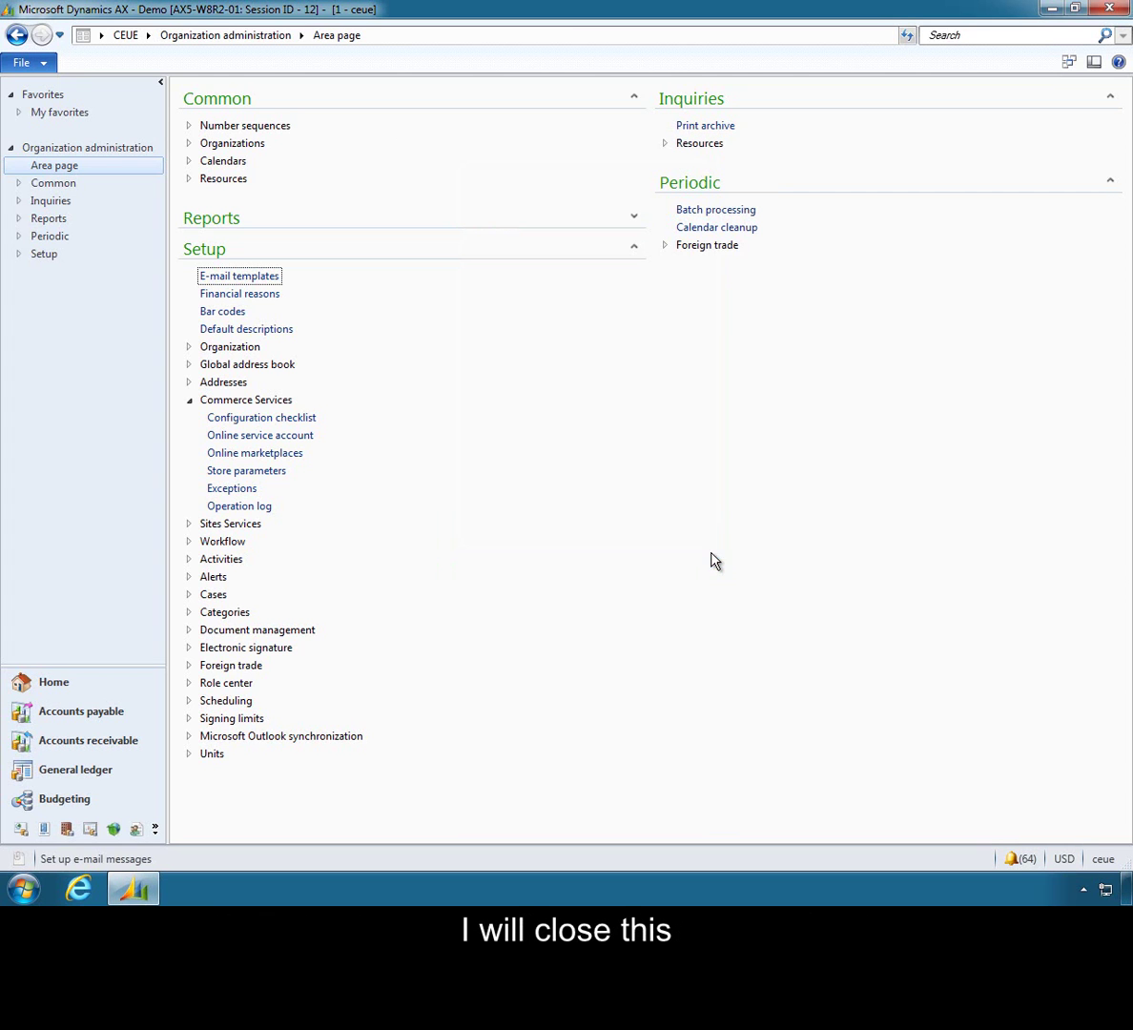
{"action": "left_click", "coordinate": [188, 402]}
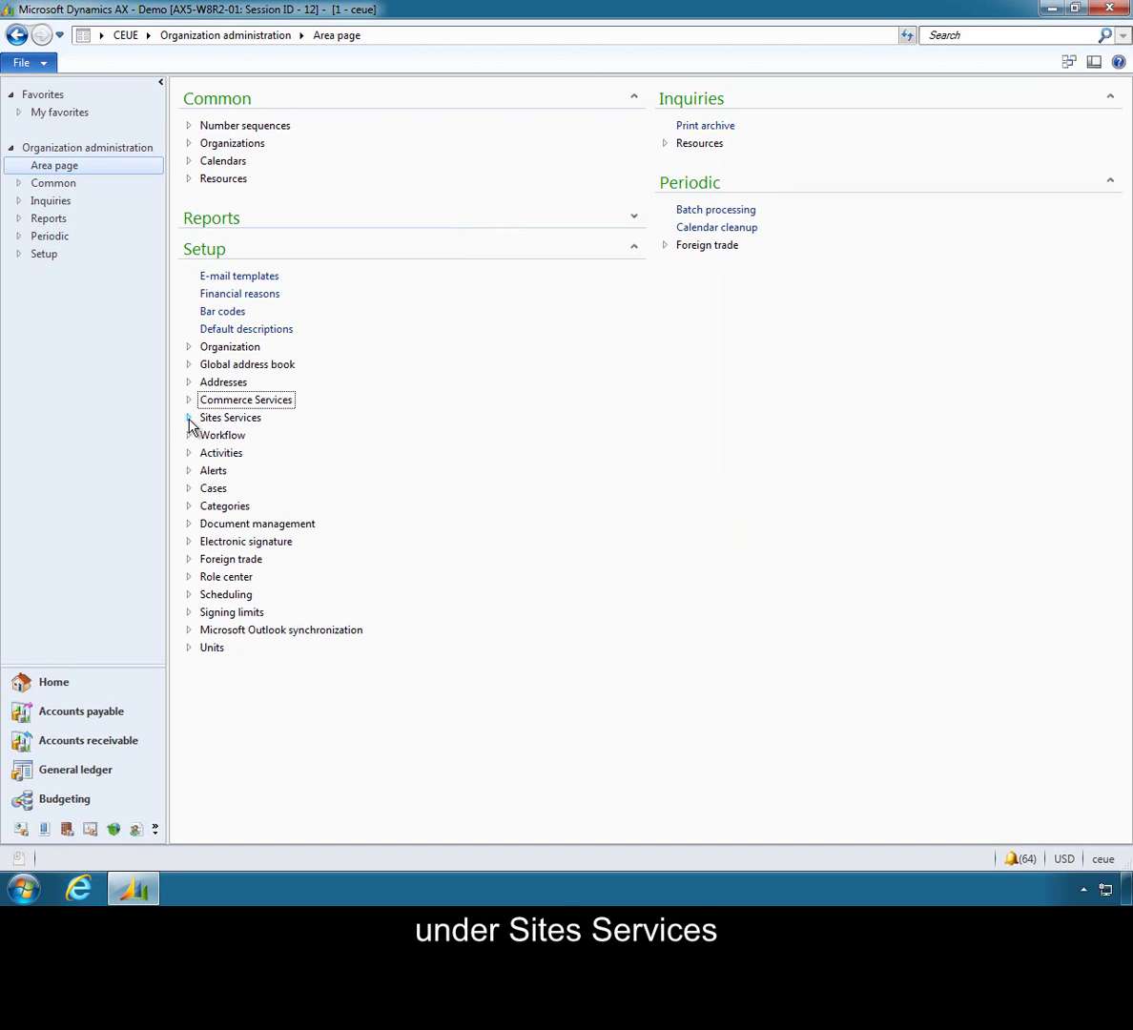
{"action": "left_click", "coordinate": [189, 420]}
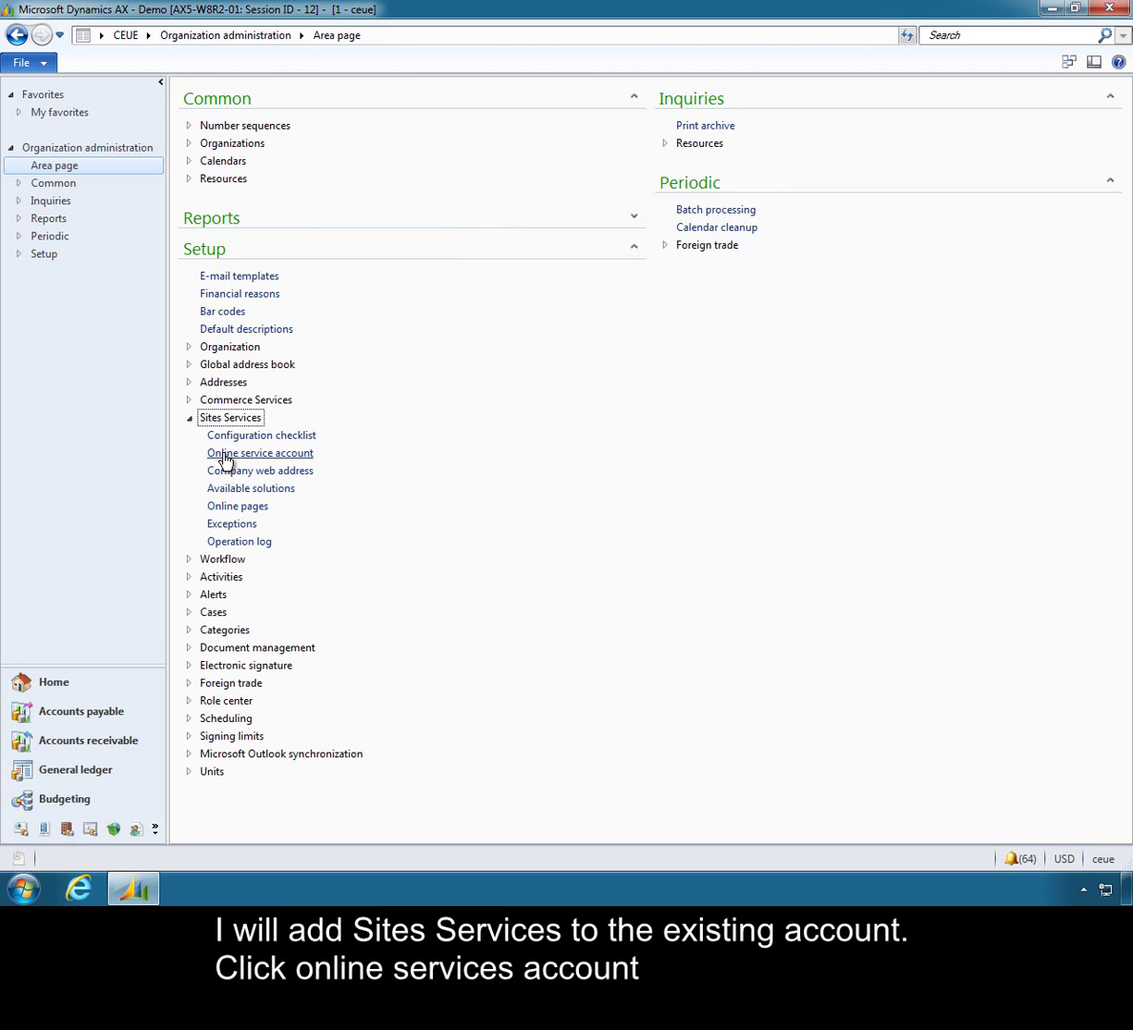
Open the Sites Services online service account and start setting it up online.
{"action": "left_click", "coordinate": [225, 457]}
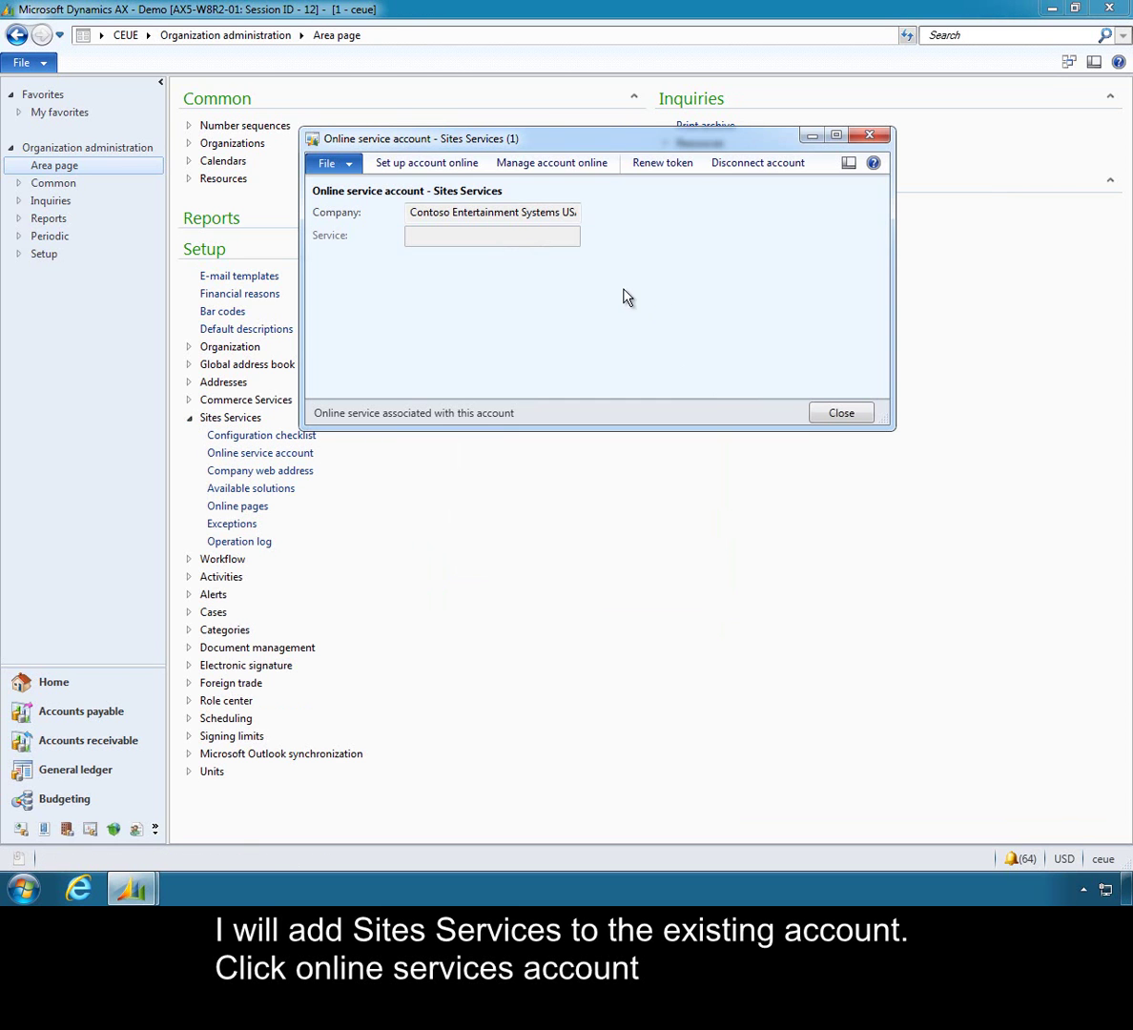
{"action": "left_click", "coordinate": [428, 165]}
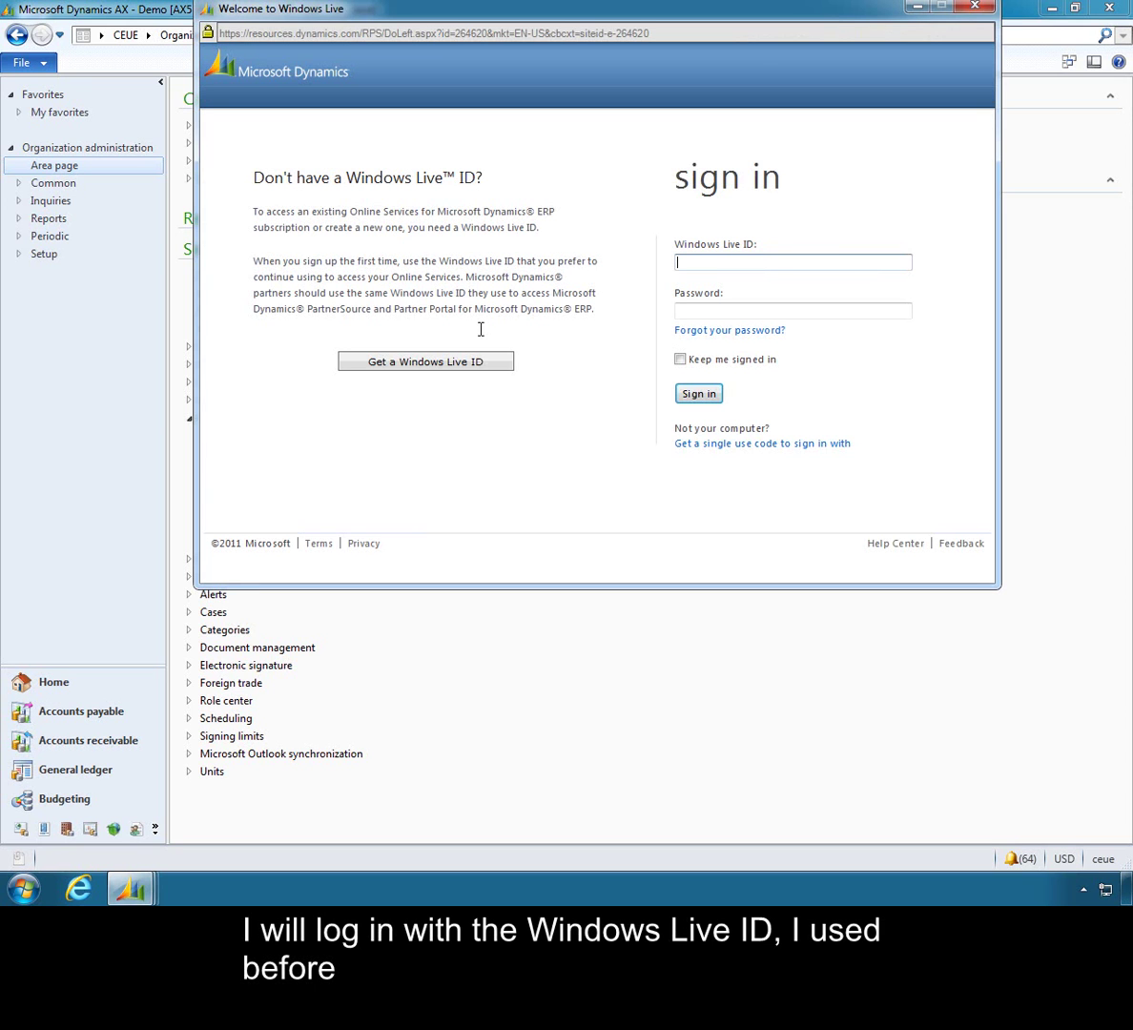
Sign in again with the same Windows Live ID and its password.
{"action": "key", "text": "Tab"}
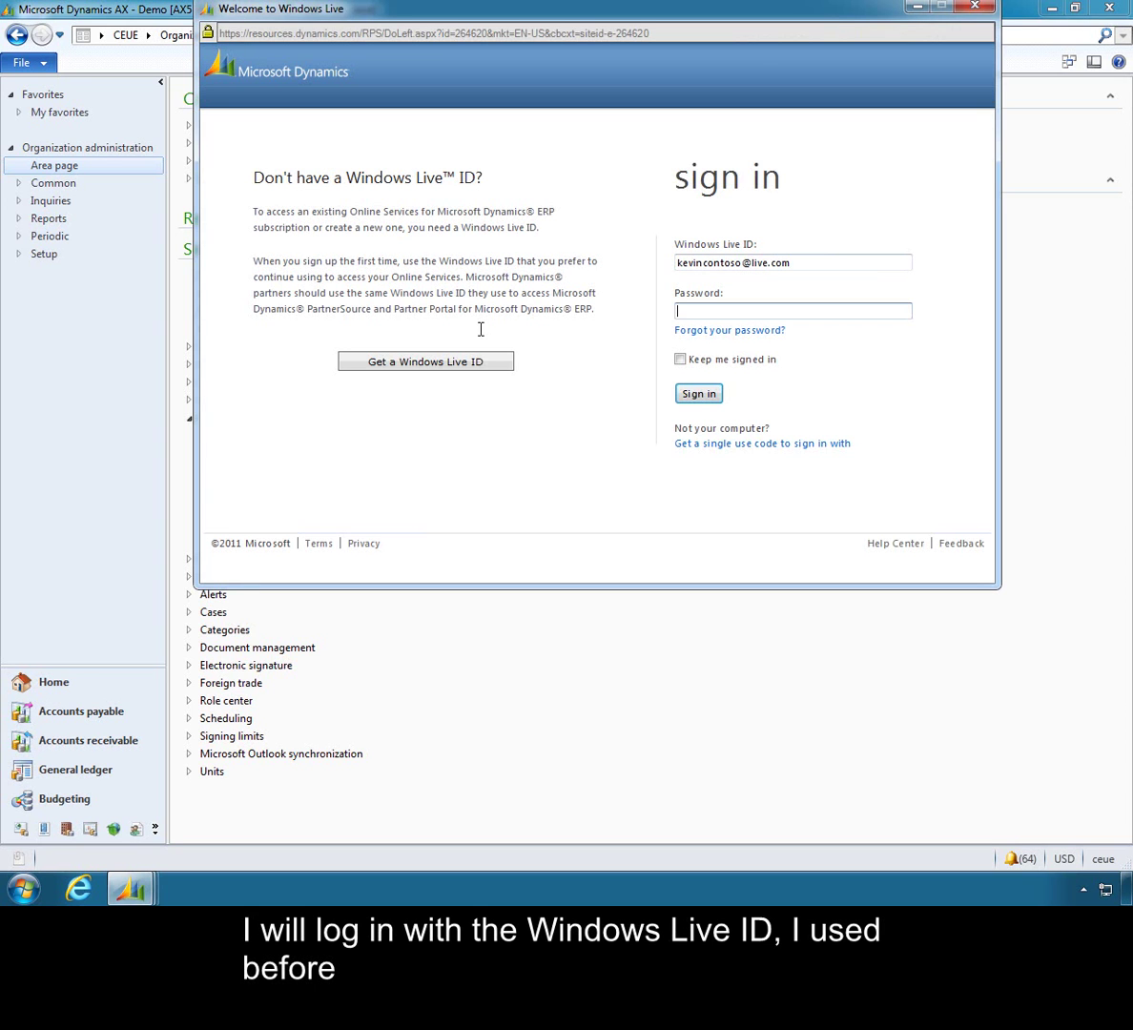
{"action": "type", "text": "••••••••••"}
{"action": "key", "text": "Return"}
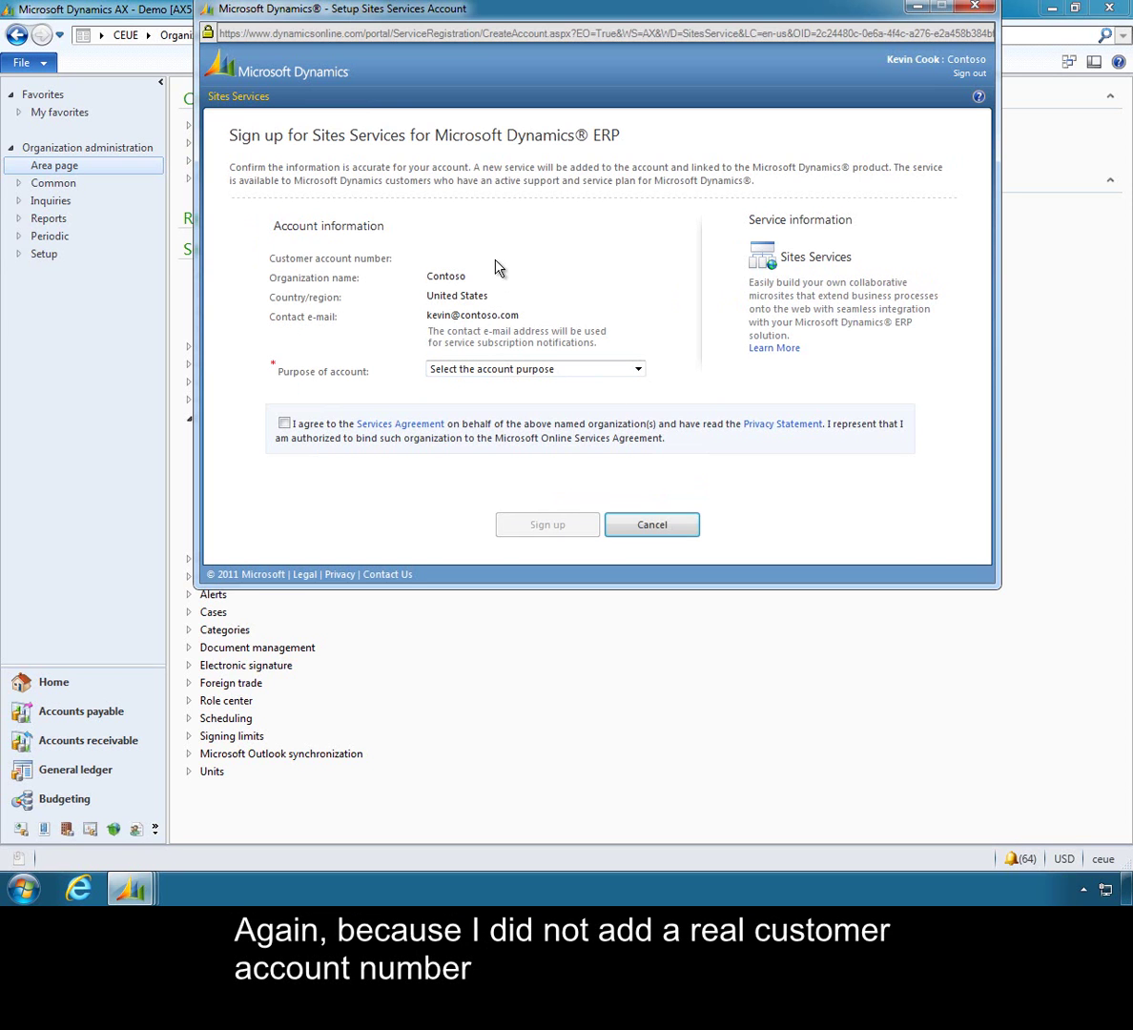
Choose Demo as the account purpose, accept the agreement, and sign up for Sites Services.
{"action": "left_click", "coordinate": [636, 369]}
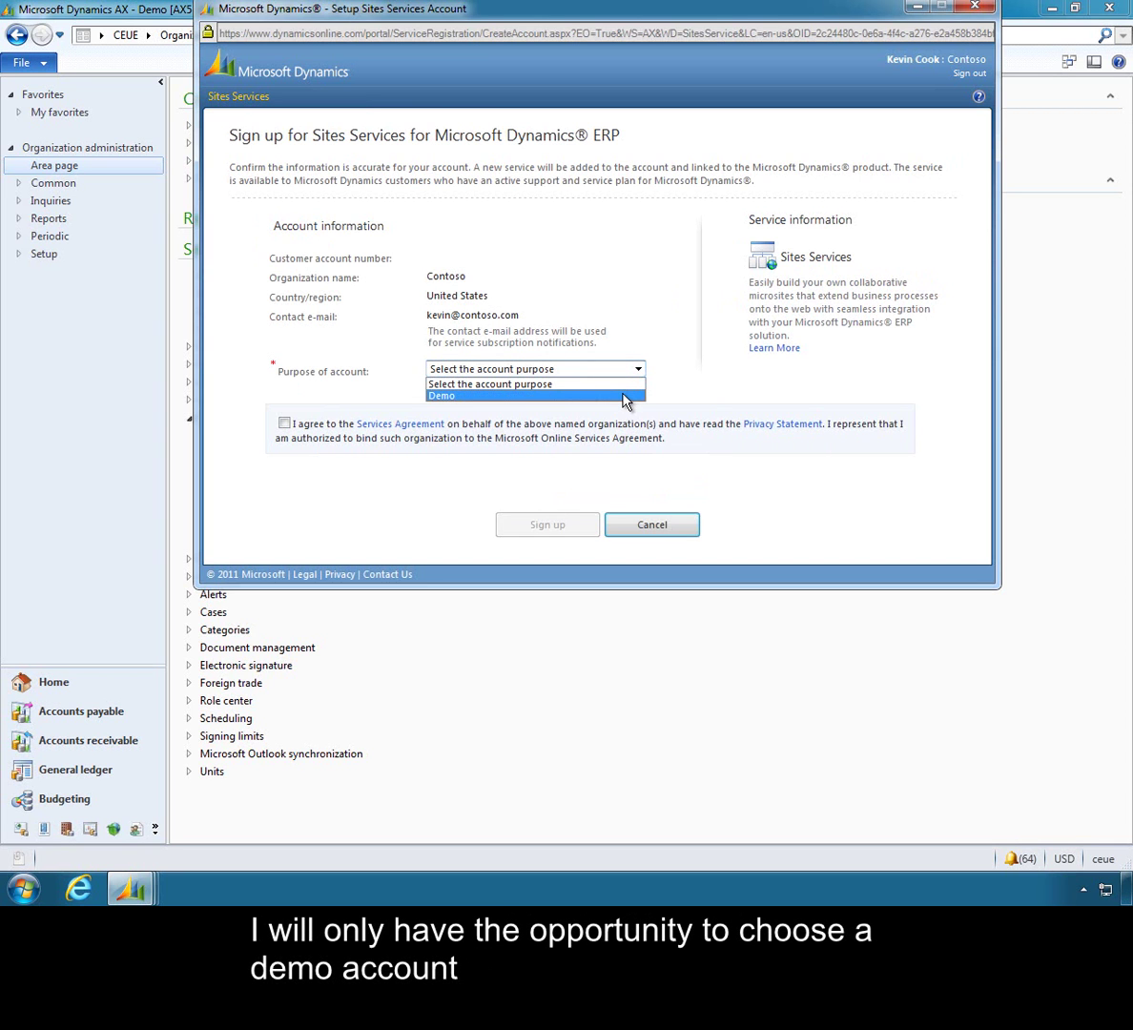
{"action": "left_click", "coordinate": [627, 397]}
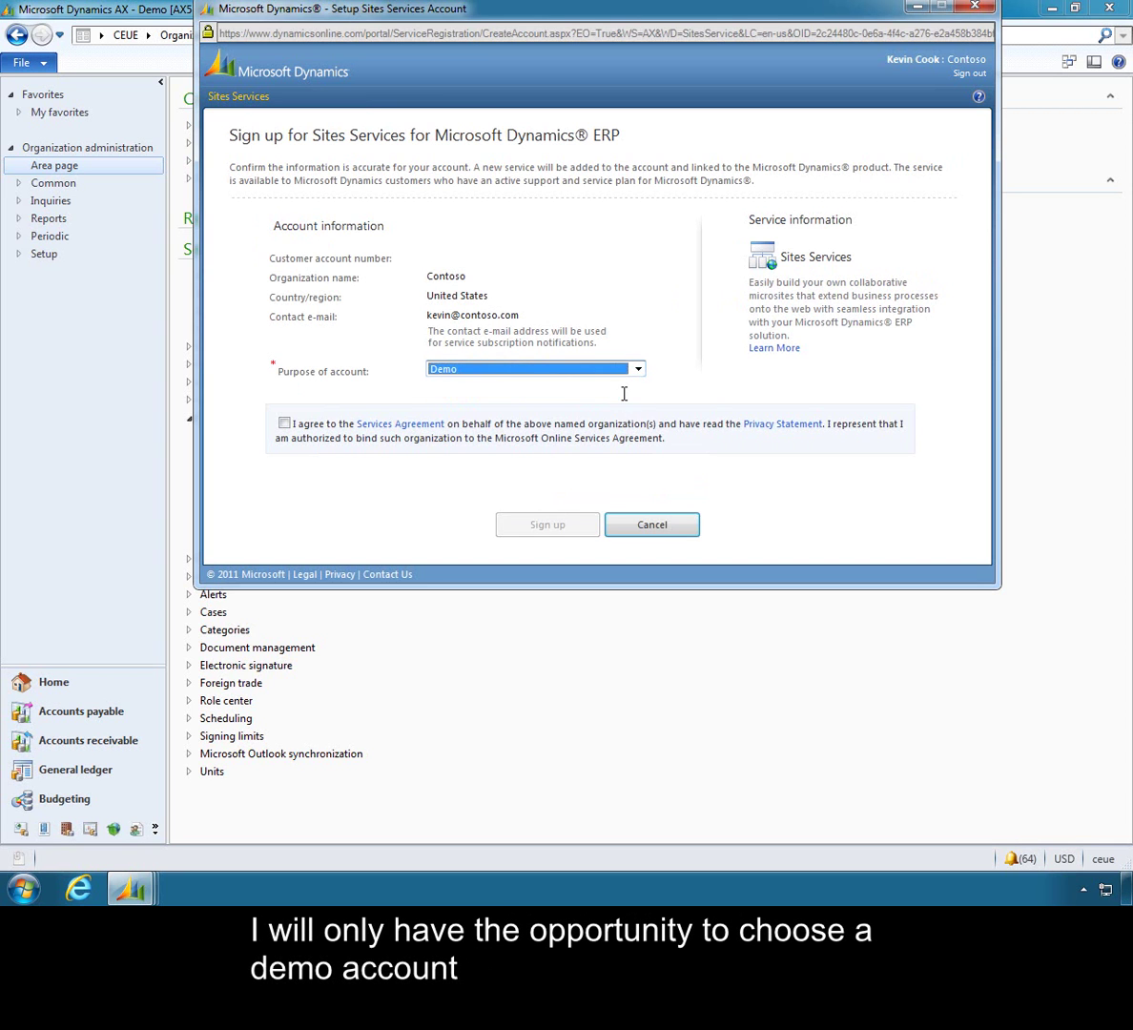
{"action": "left_click", "coordinate": [284, 426]}
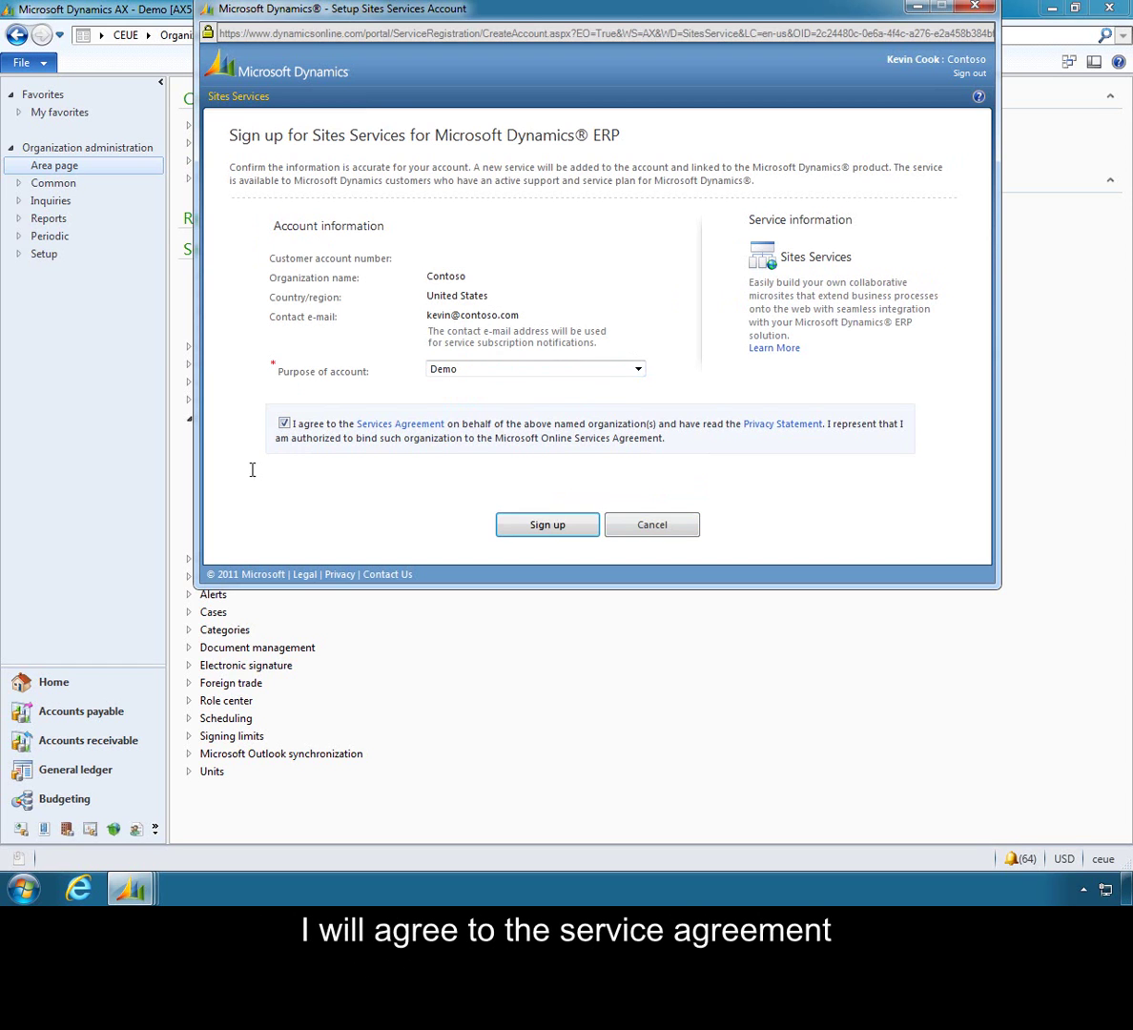
{"action": "left_click", "coordinate": [539, 536]}
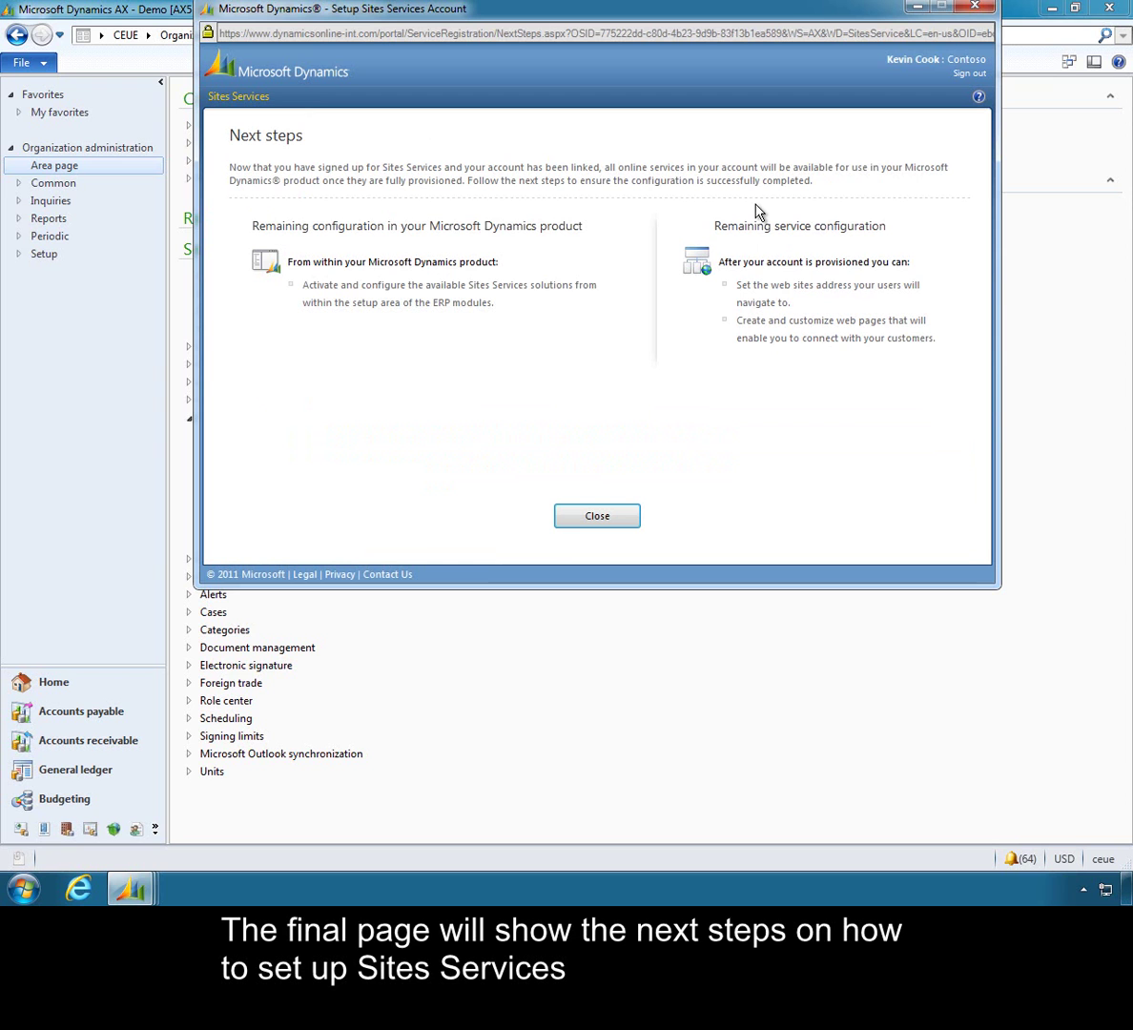
Close the Sites Services Next steps page to return to the account form.
{"action": "left_click", "coordinate": [595, 516]}
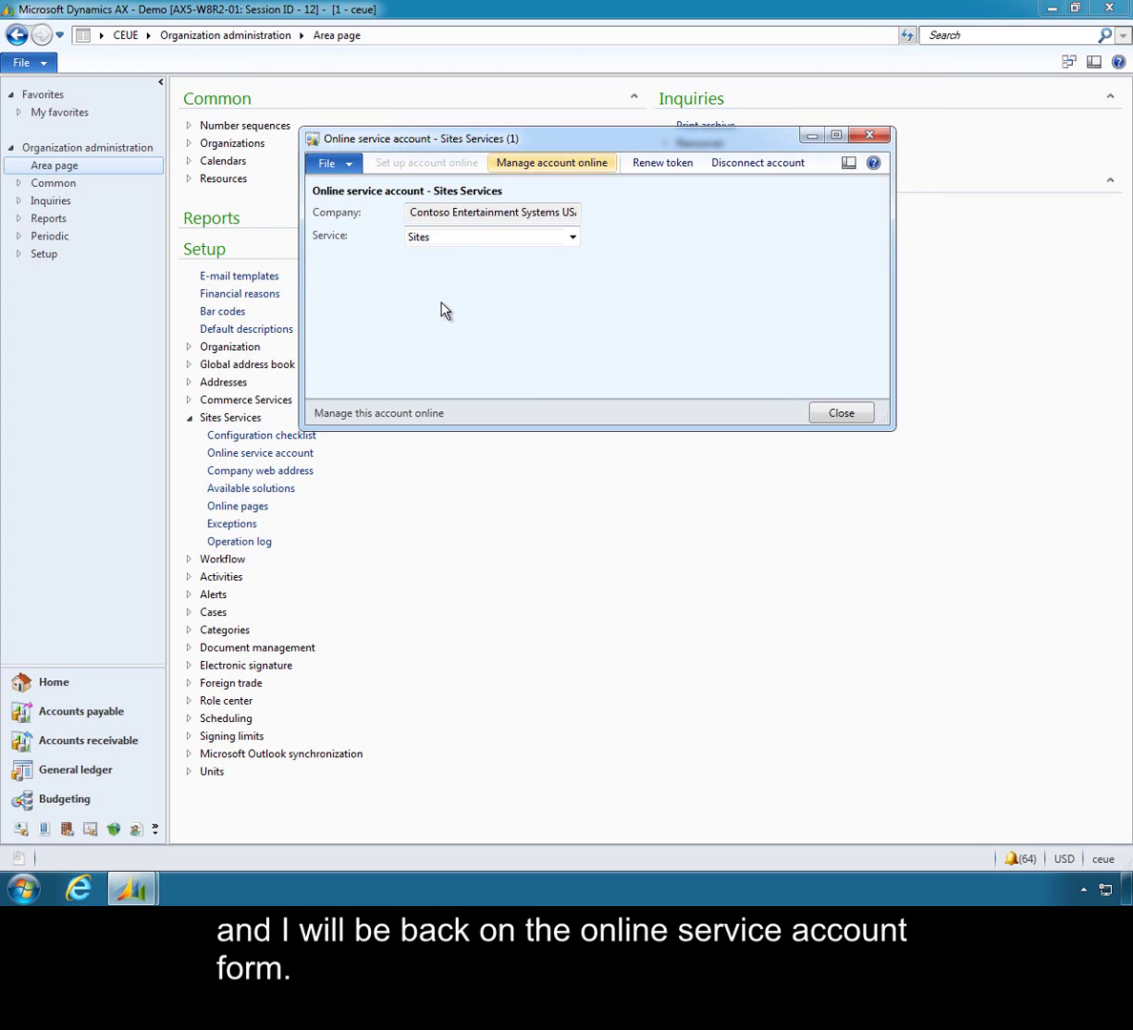
Close the Online service account - Sites Services form to return to Organization administration.
{"action": "left_click", "coordinate": [841, 416]}
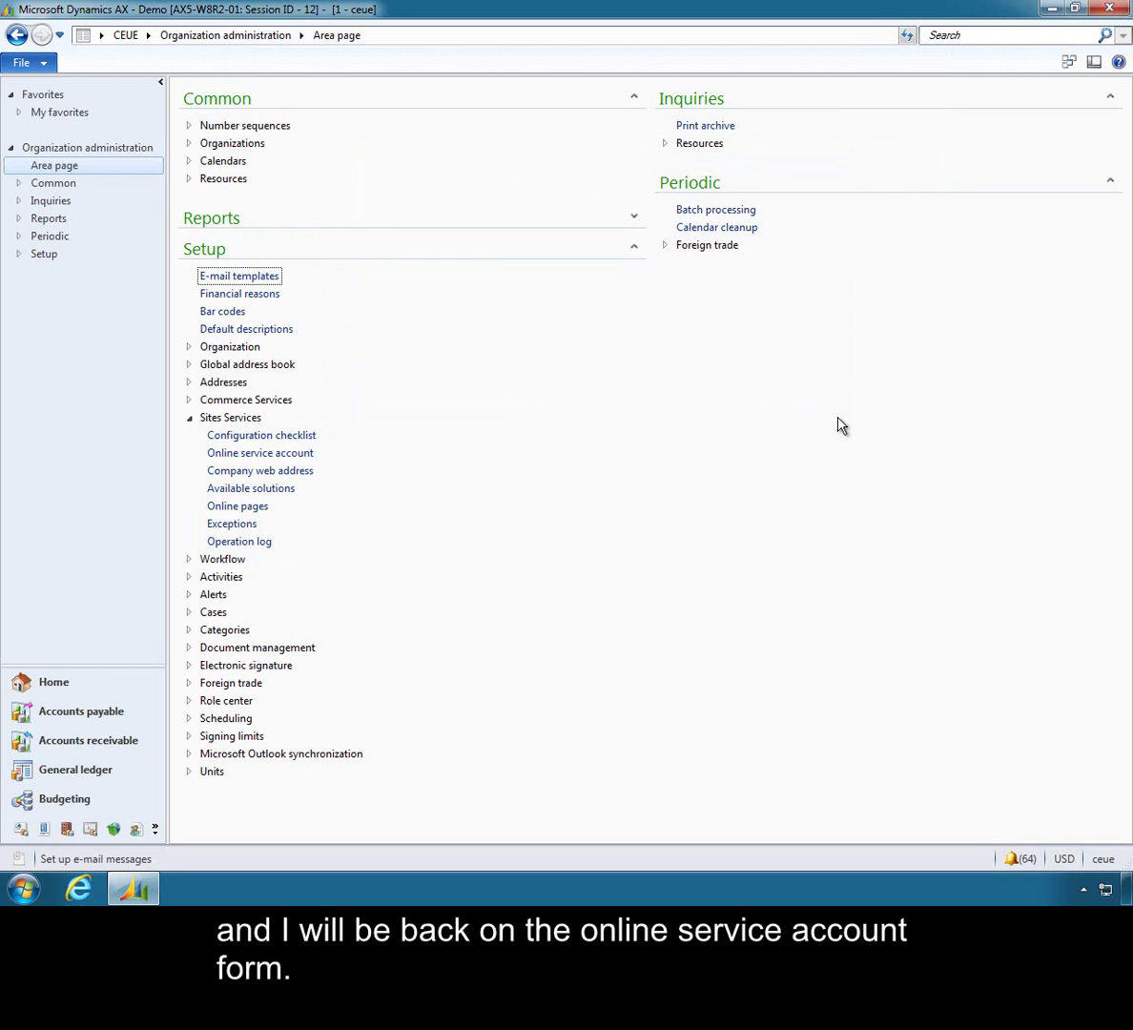